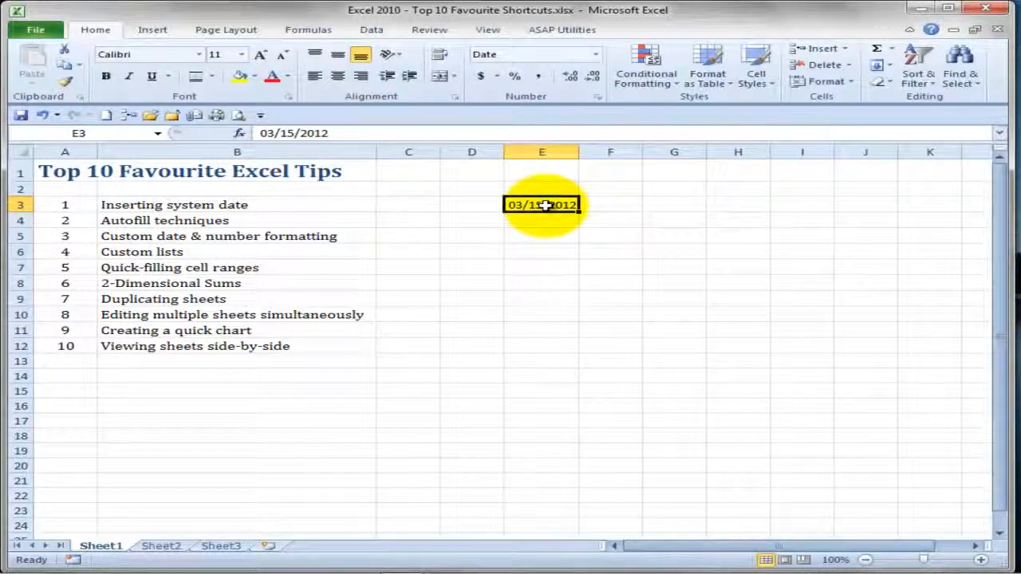
- Apply the custom number format "mmmm yyyy" to the date in cell E3
left_click(597, 97)
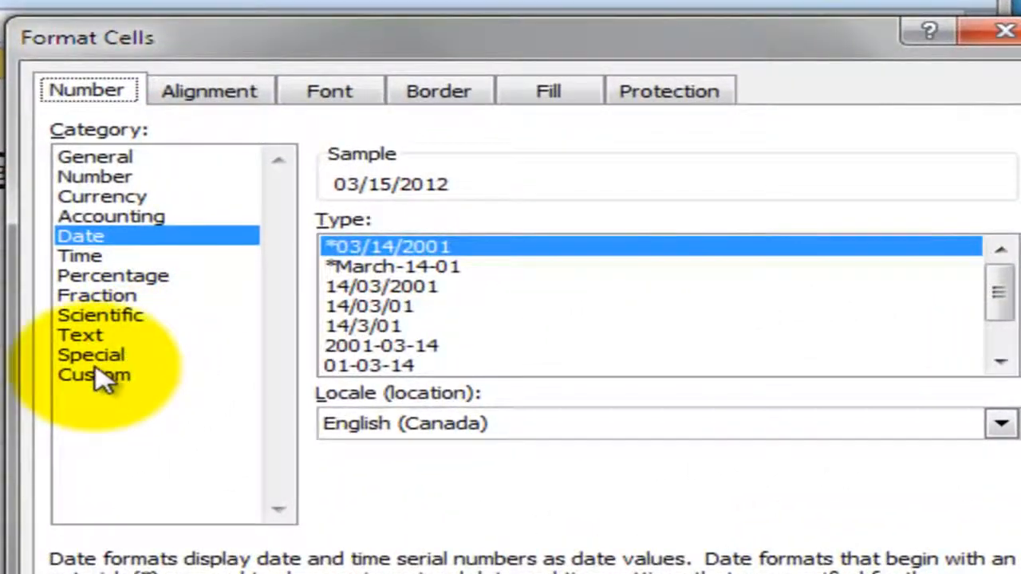
left_click(473, 316)
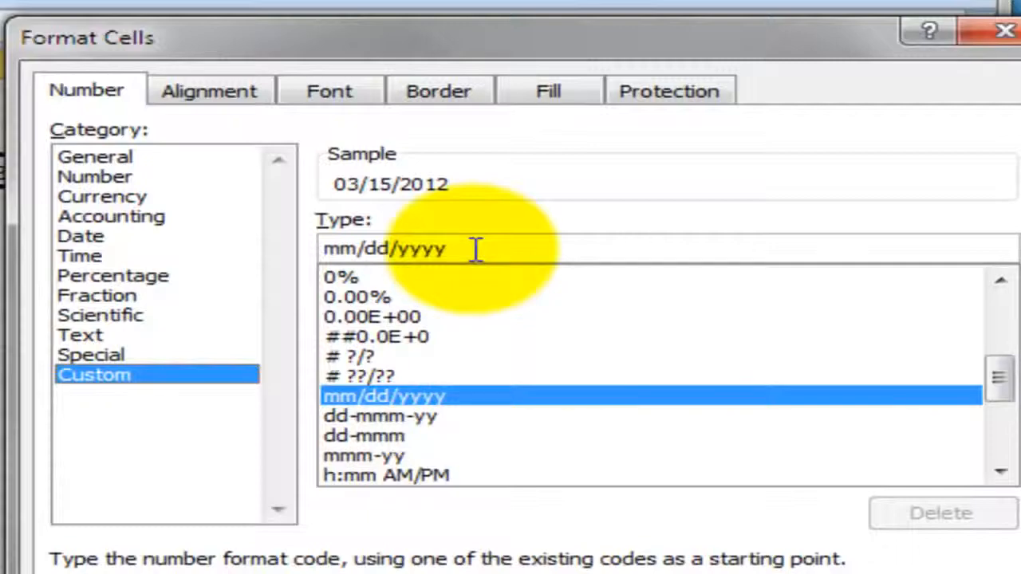
left_click_drag(455, 248, 312, 247)
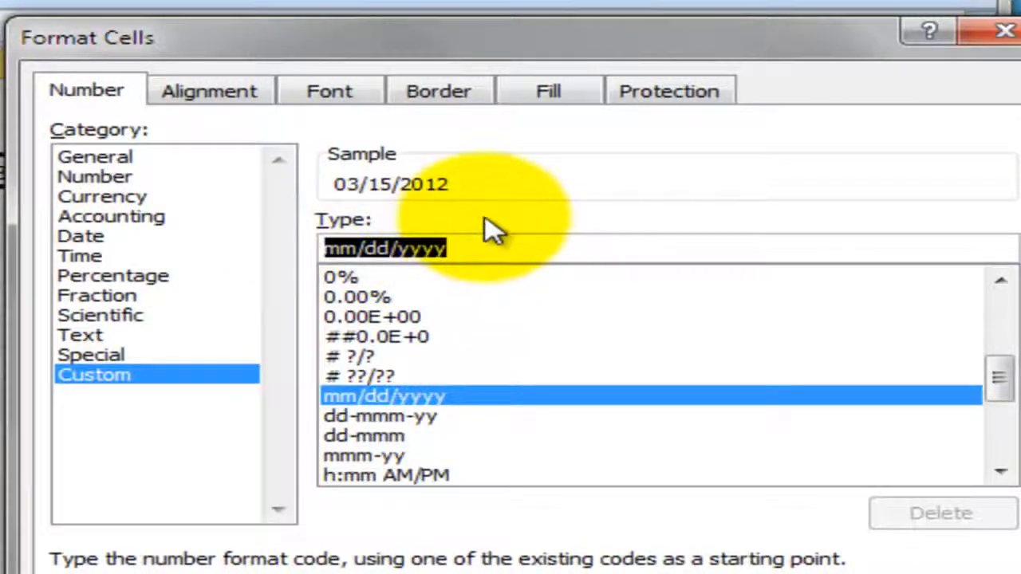
type("mmmm")
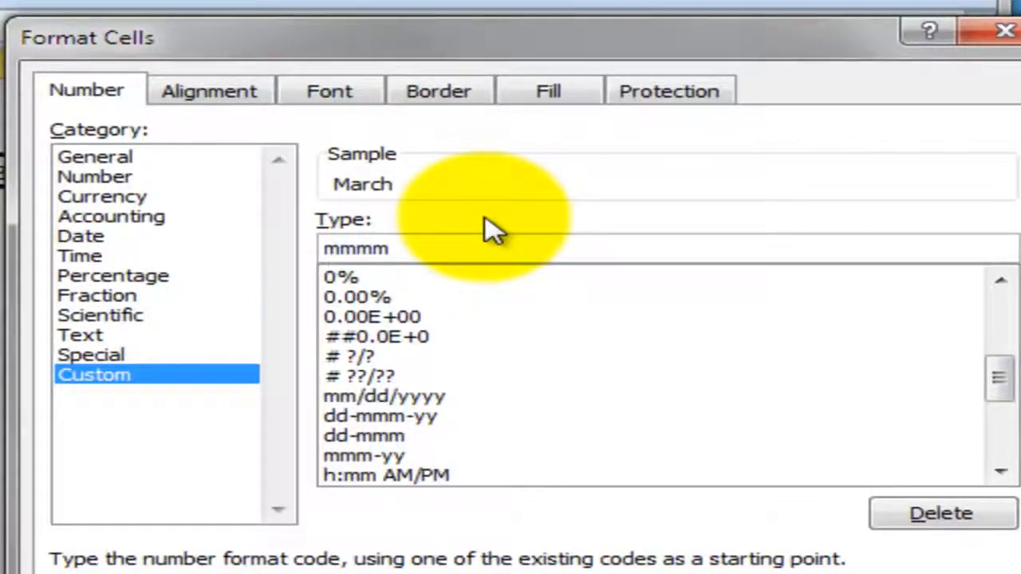
type(" yyyy")
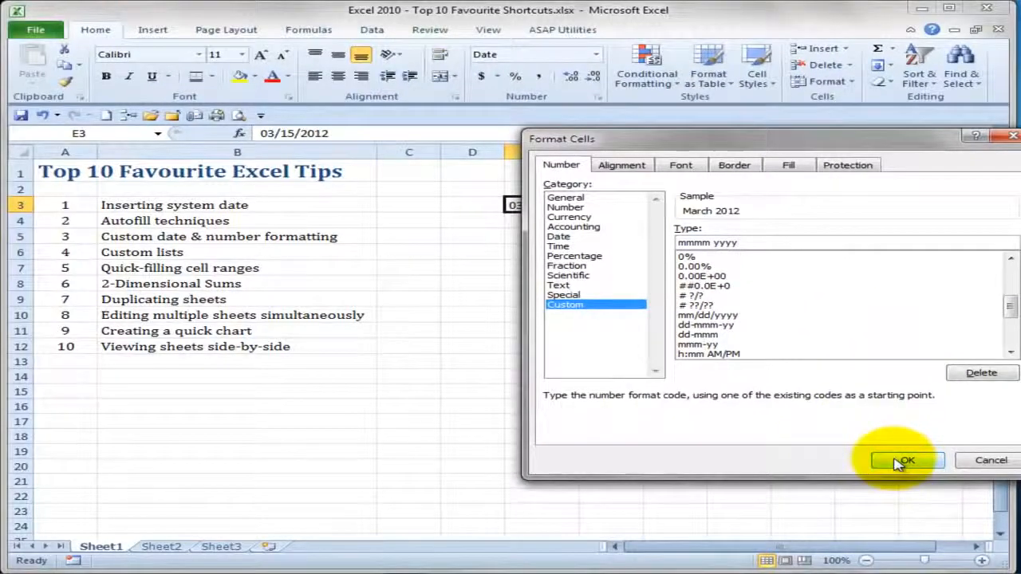
left_click(904, 461)
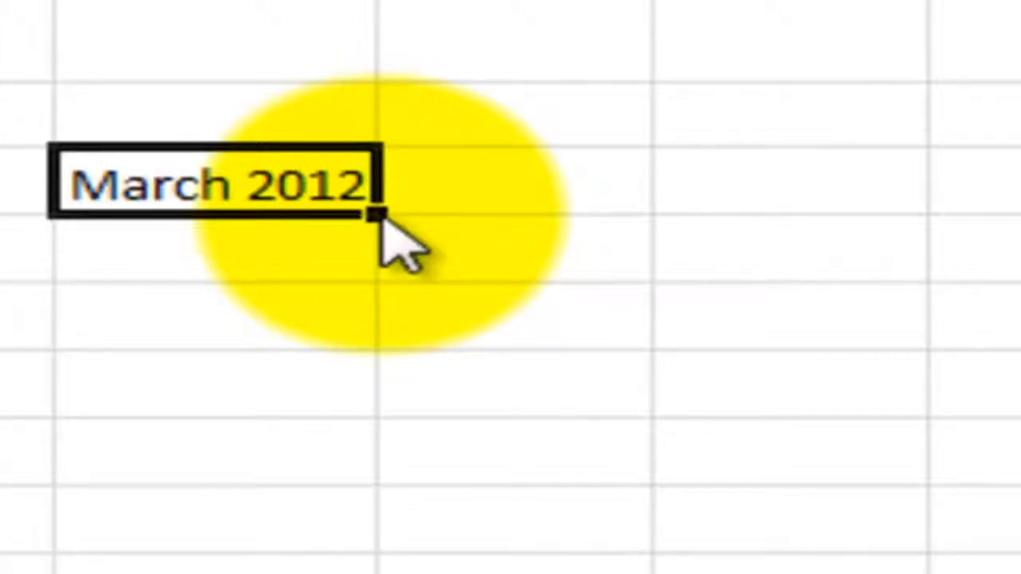
- Fill the date in E3 across to G3 as a monthly series with step value 1, and widen columns E to G equally
left_click_drag(381, 217, 825, 194)
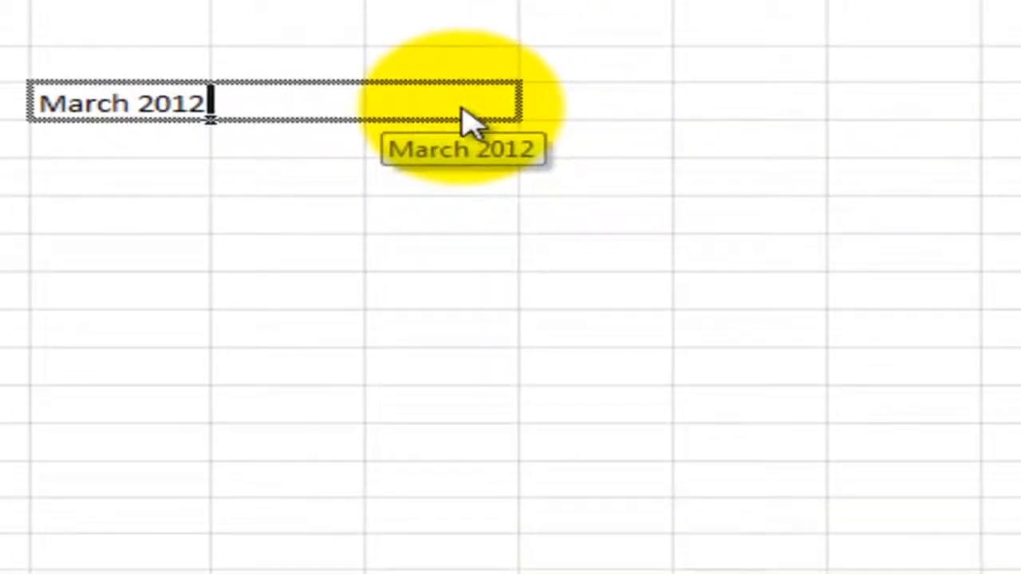
left_click_drag(465, 111, 464, 112)
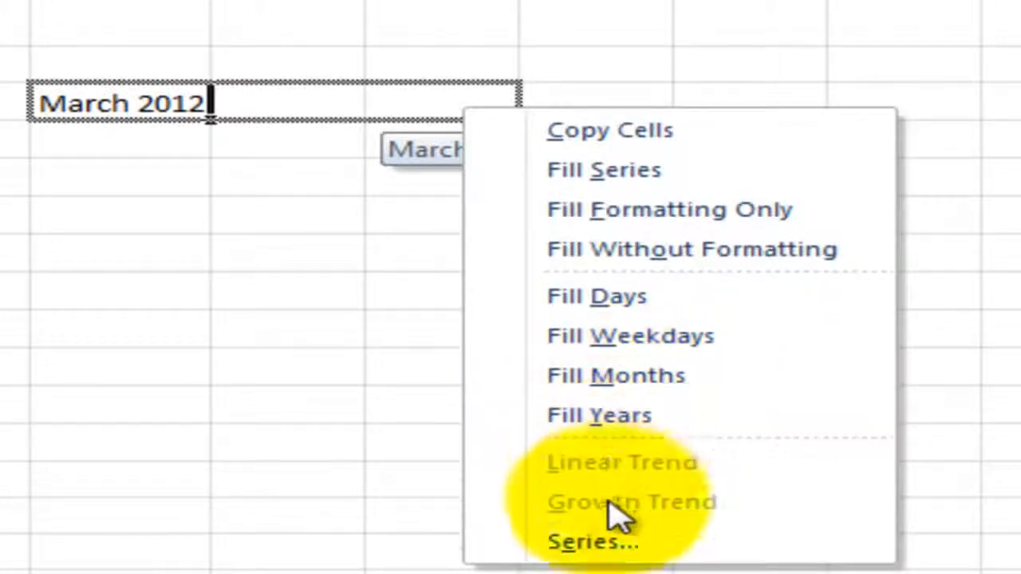
left_click(580, 558)
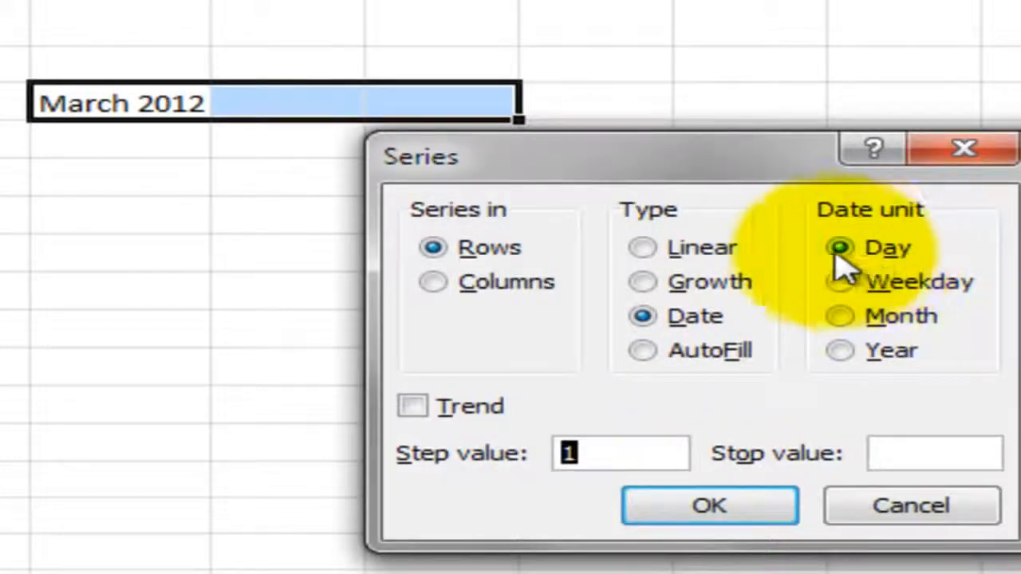
left_click(848, 324)
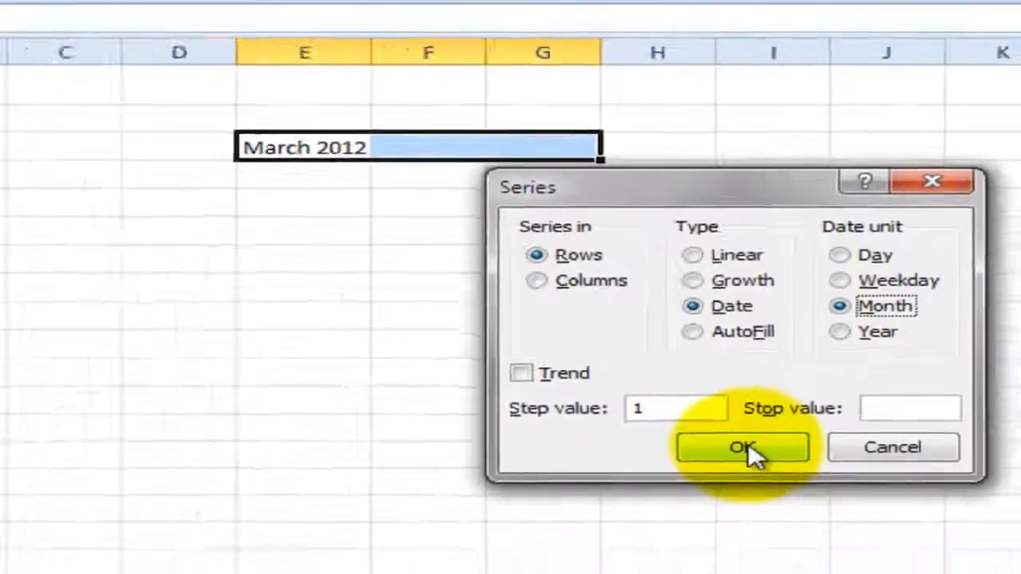
left_click(708, 508)
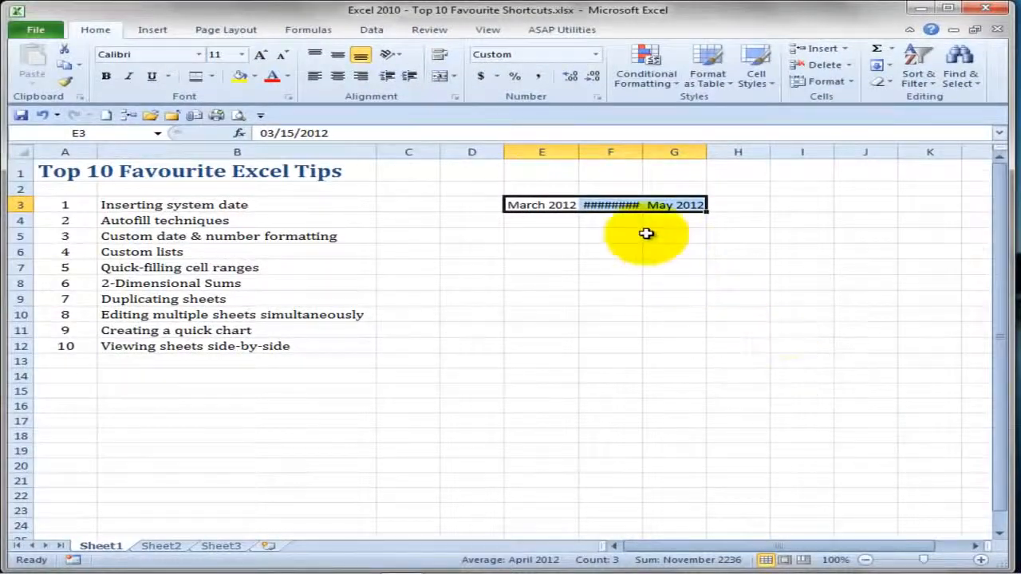
left_click_drag(556, 152, 726, 150)
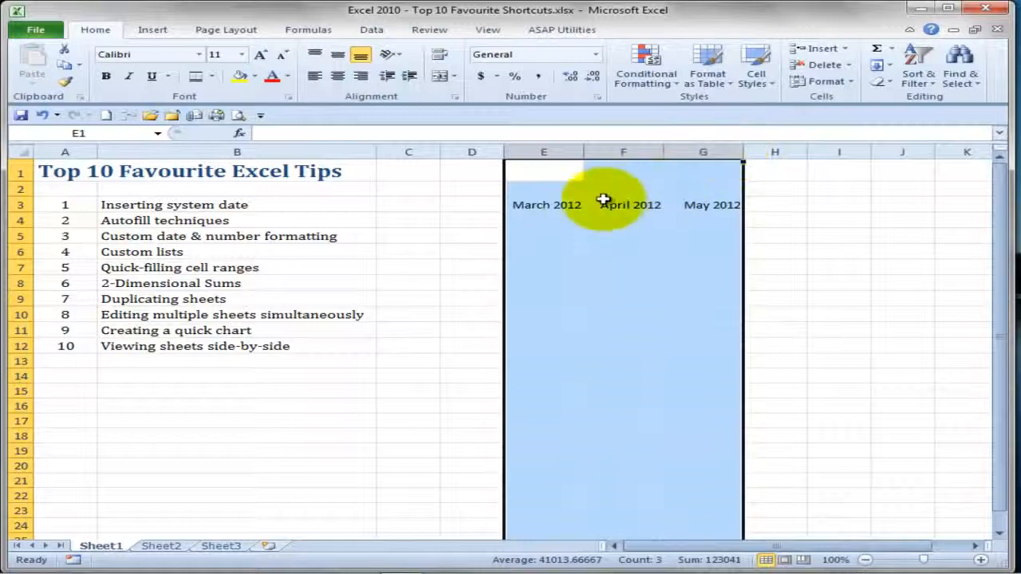
left_click(541, 209)
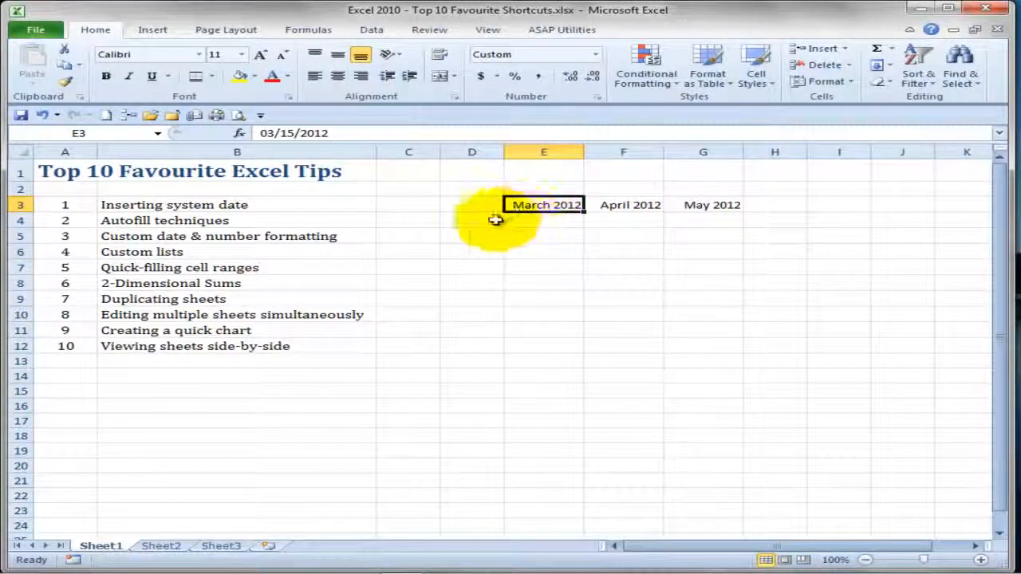
- Enter "BC" in cell D4 and autofill the province abbreviations down to D15
left_click(471, 222)
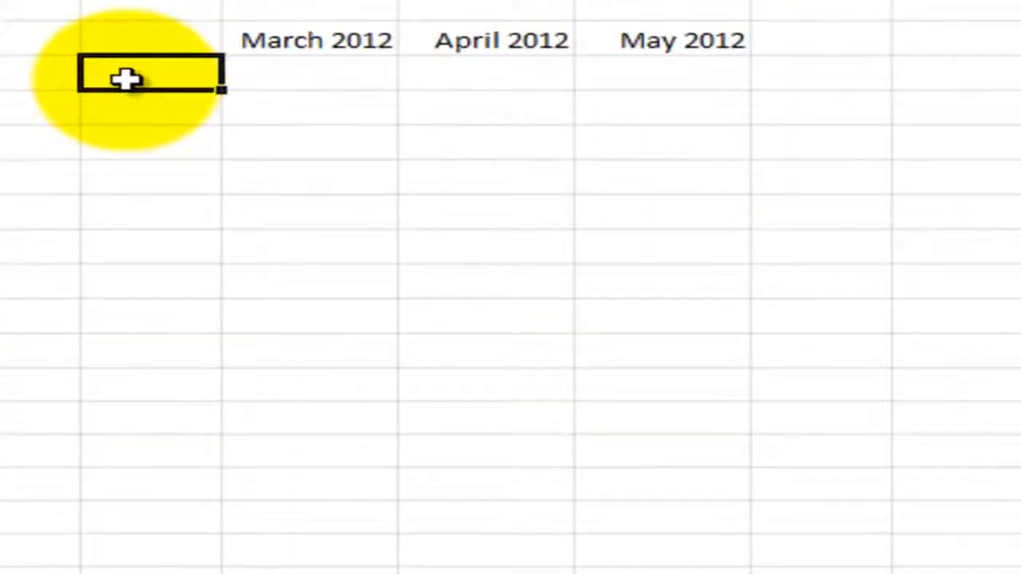
type("BC")
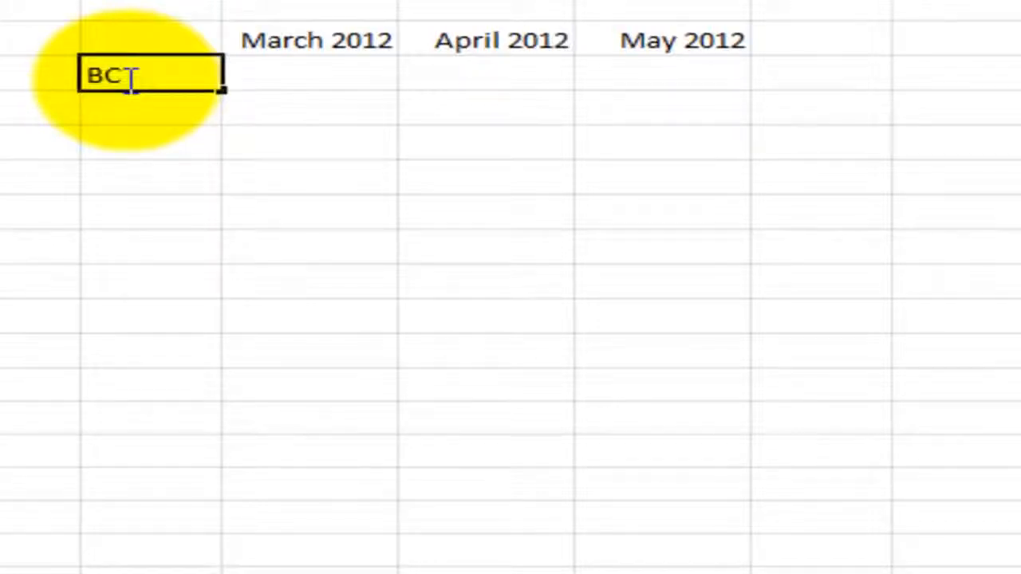
key("ctrl+Return")
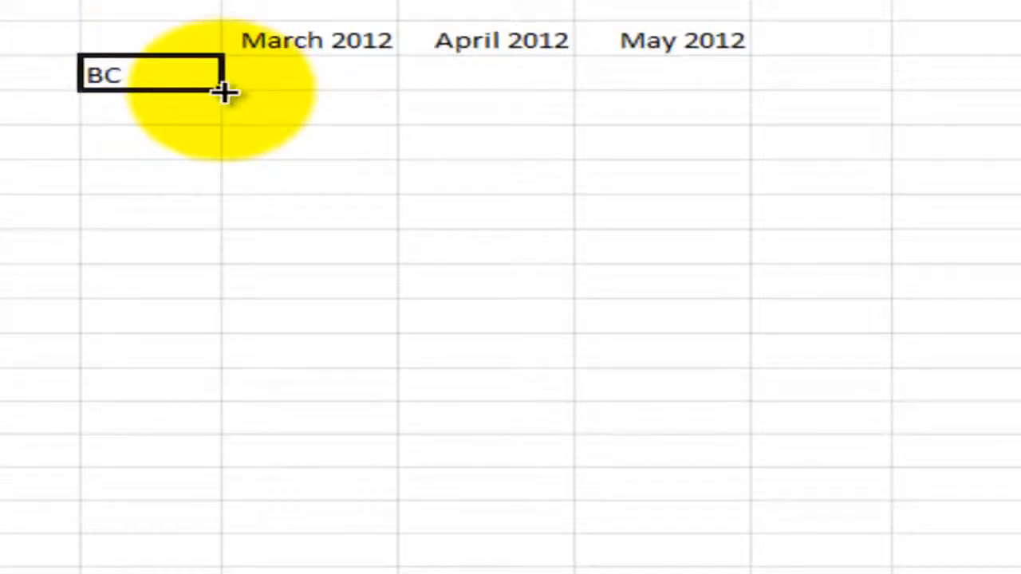
left_click_drag(224, 92, 197, 462)
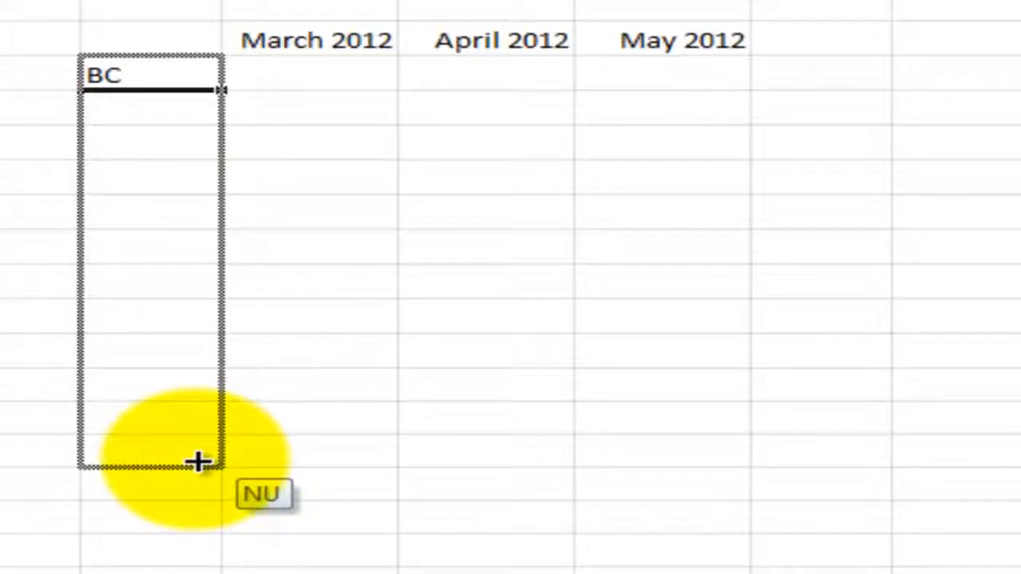
left_click_drag(197, 462, 197, 459)
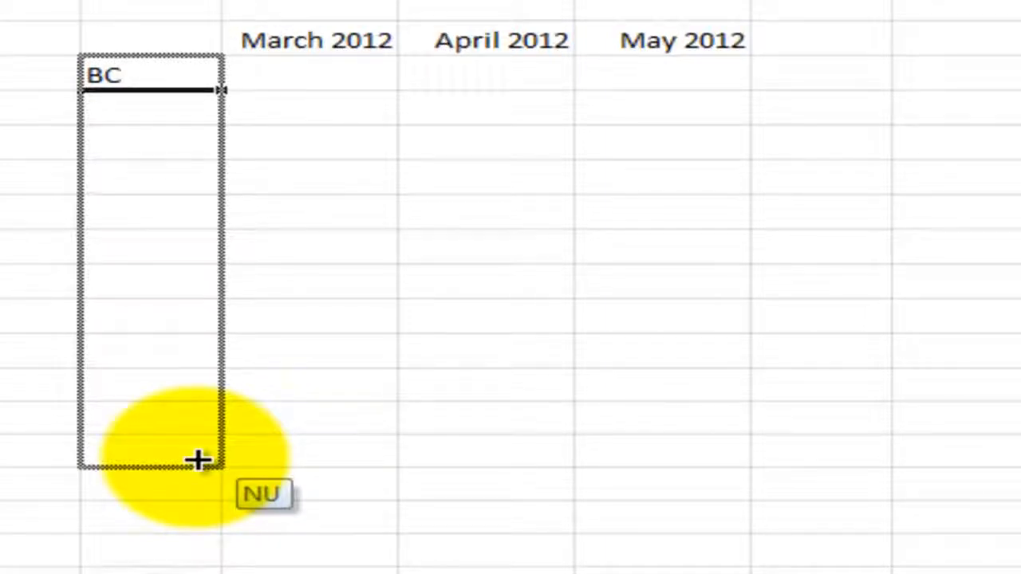
left_click_drag(197, 459, 199, 455)
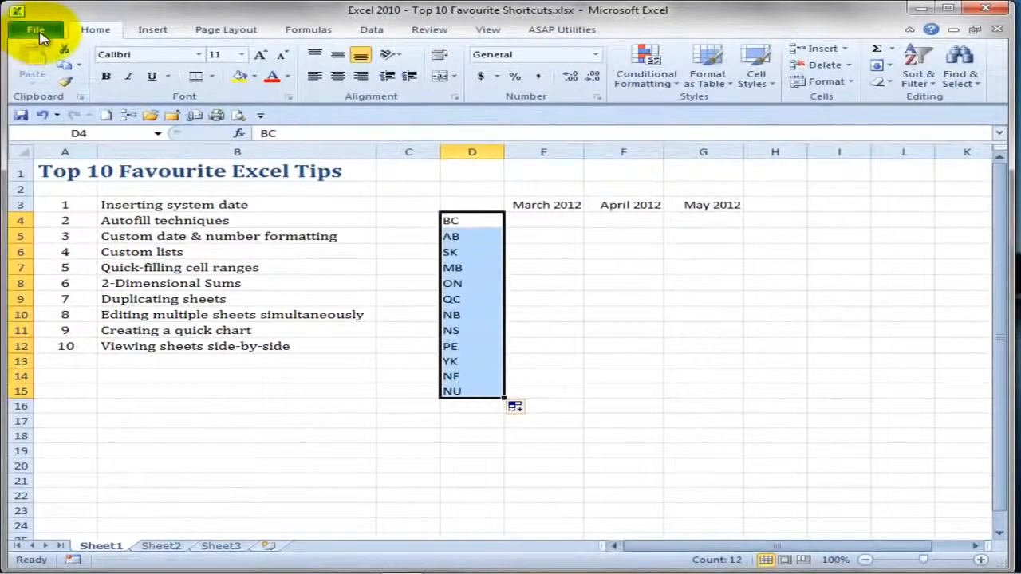
- Examine the entries of the custom list starting with BC in the advanced Excel options, and leave without changes
left_click(37, 32)
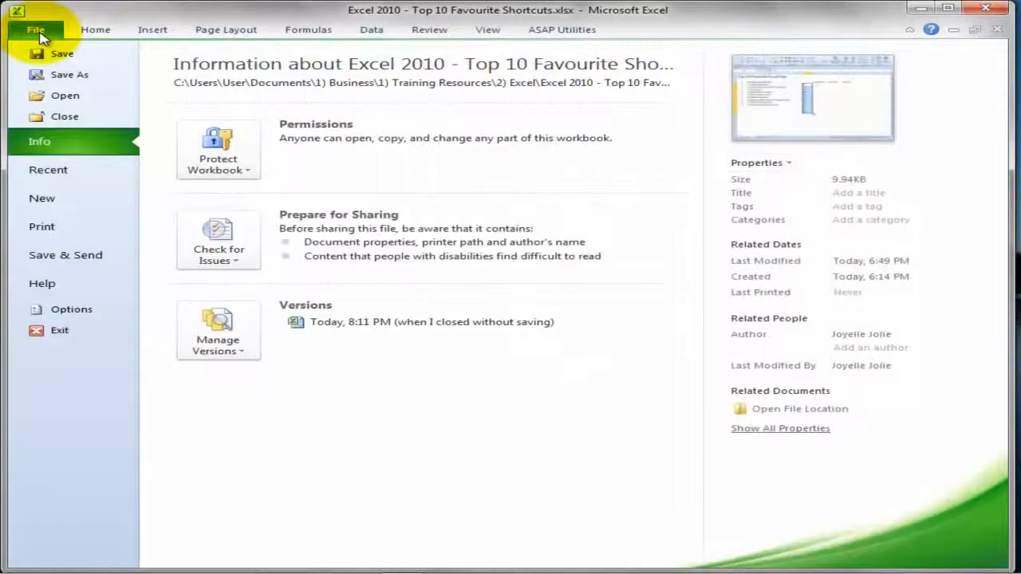
left_click(72, 310)
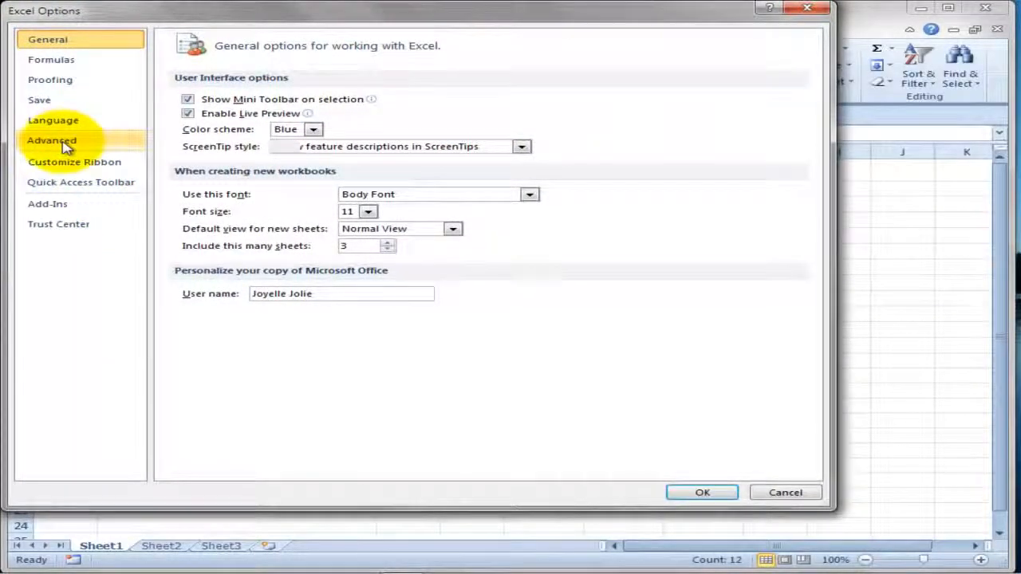
left_click(66, 148)
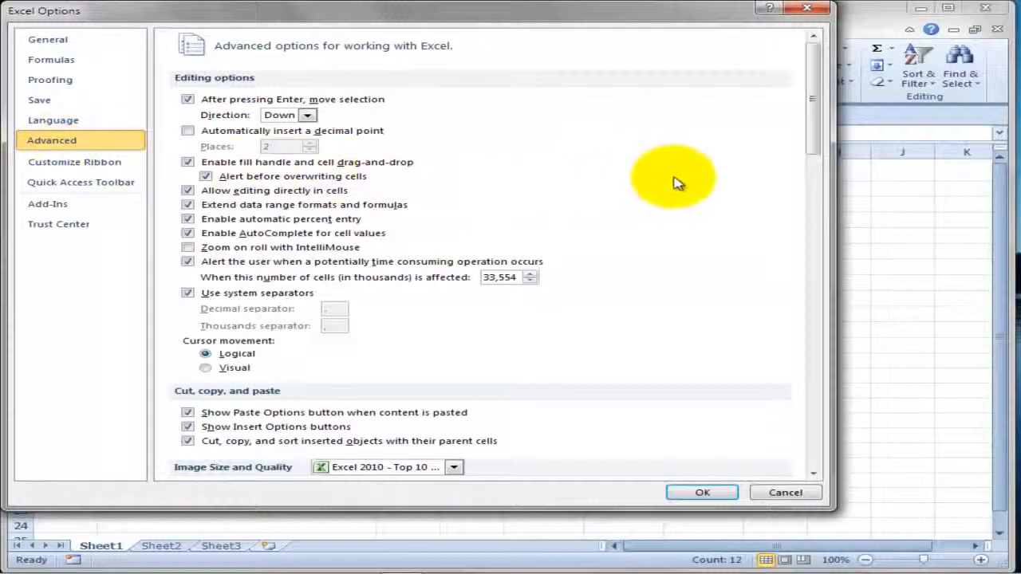
left_click_drag(811, 103, 825, 422)
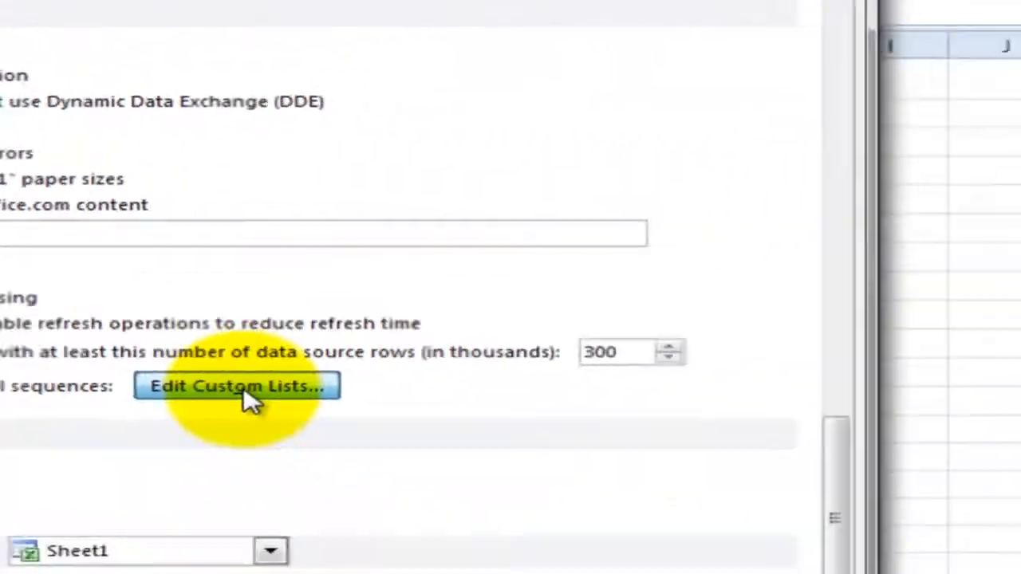
left_click(247, 401)
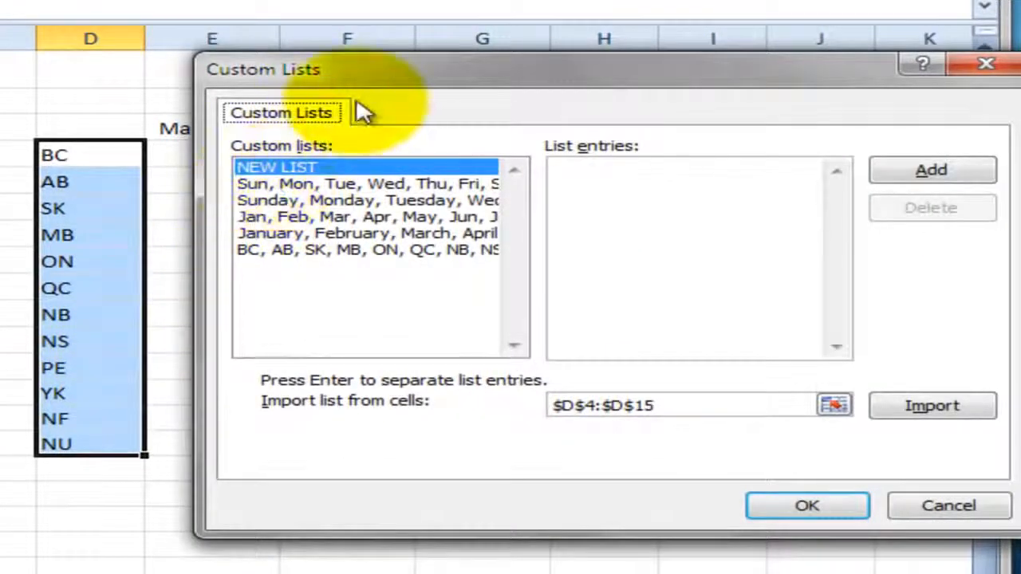
left_click_drag(389, 77, 347, 75)
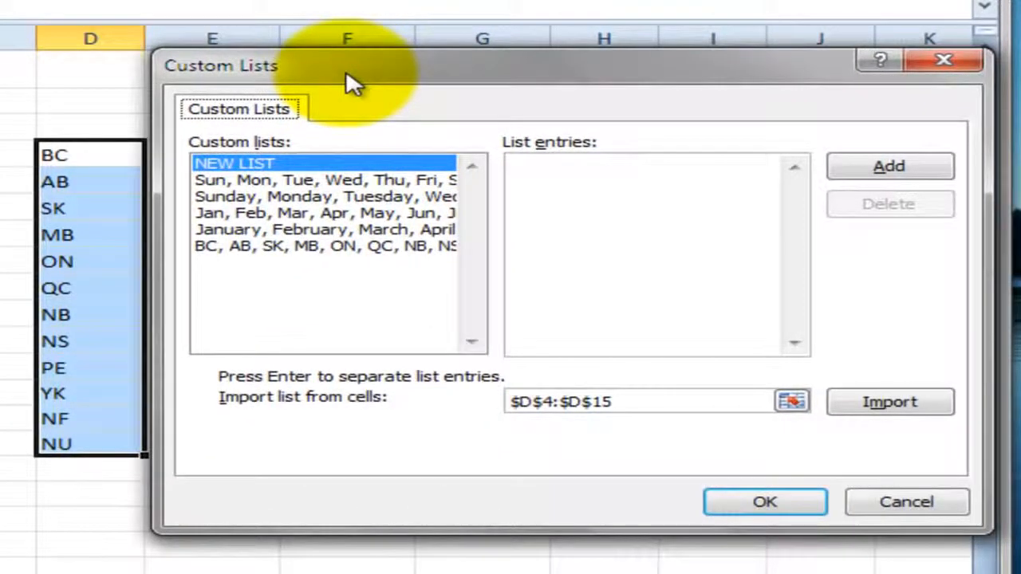
left_click(250, 247)
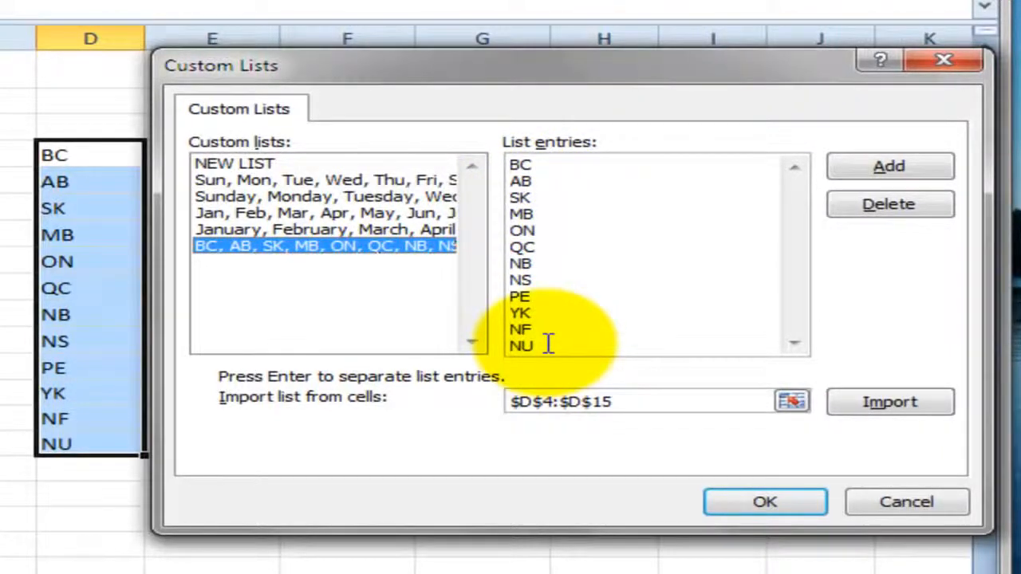
left_click(878, 504)
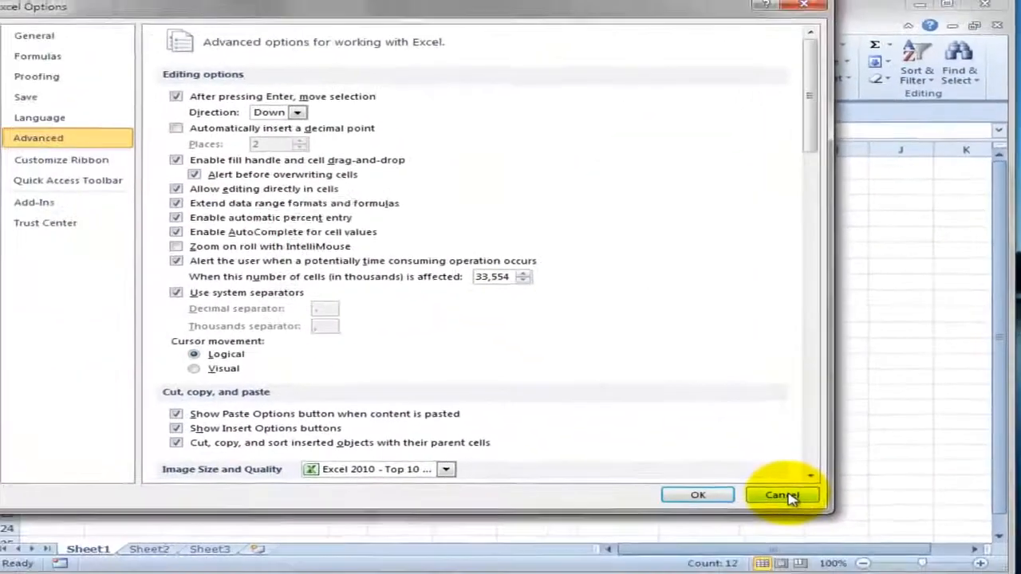
left_click(791, 494)
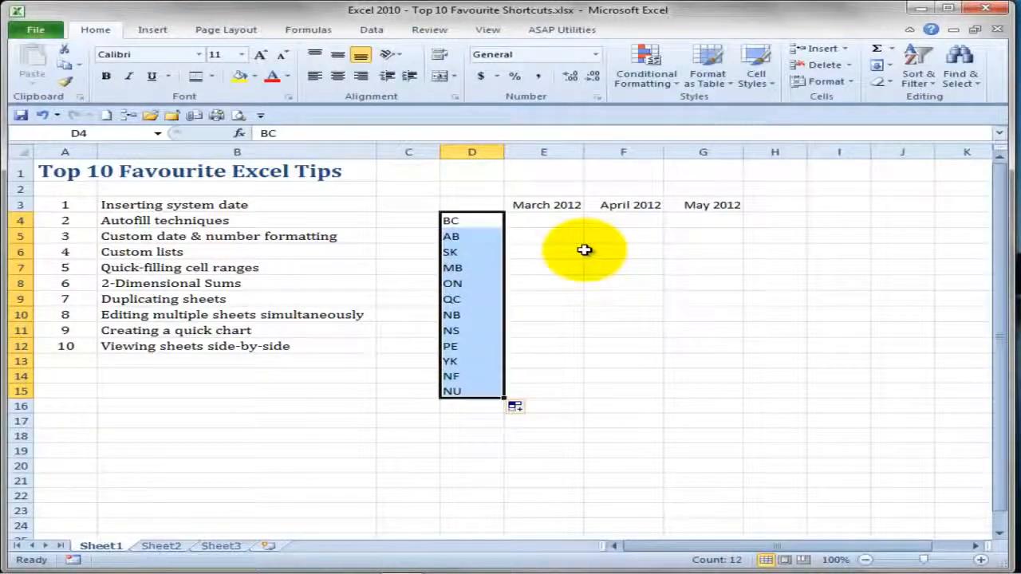
- Fill the whole range E4:G15 with the formula =RAND() in a single entry
left_click_drag(539, 223, 698, 389)
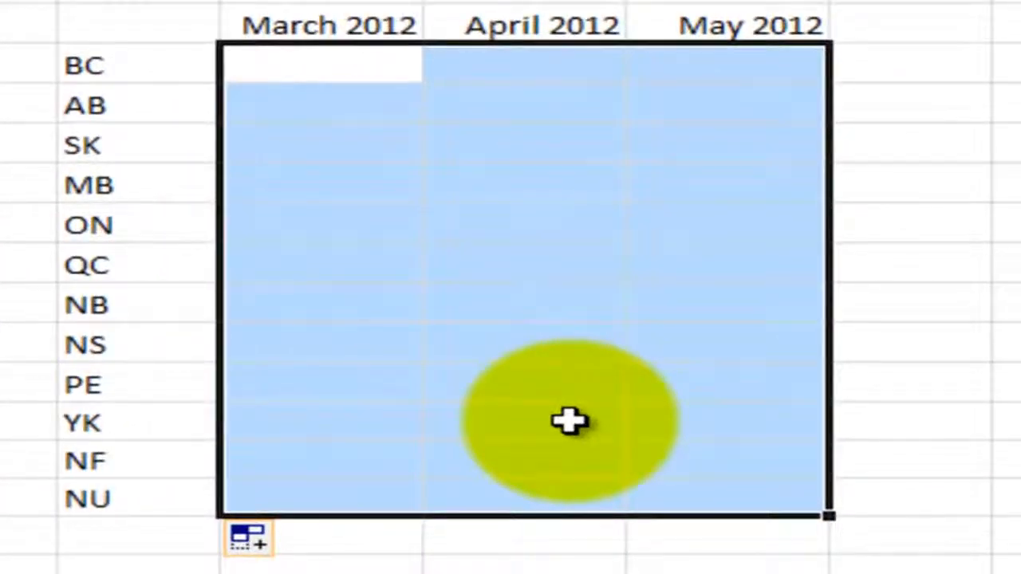
type("=")
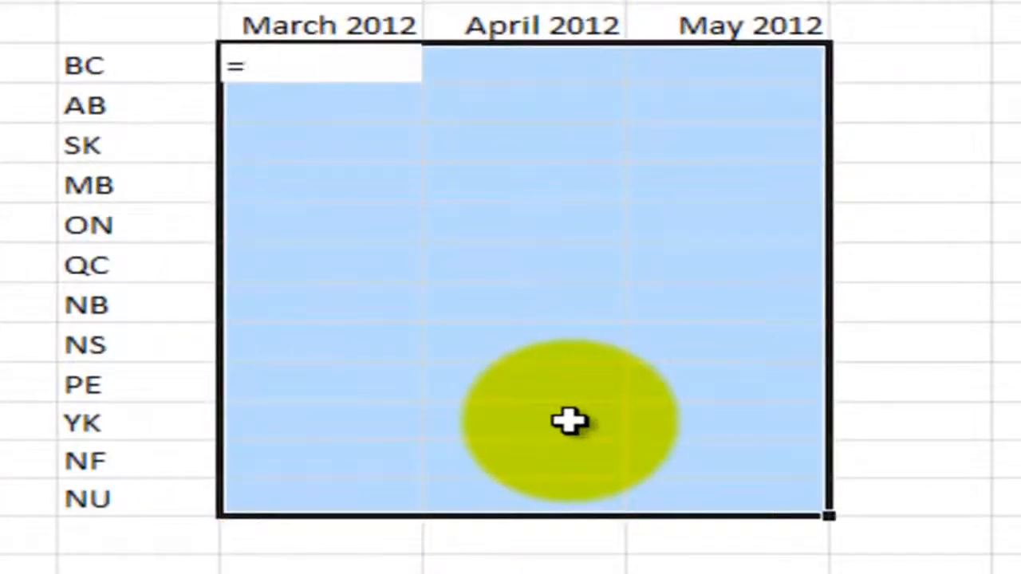
type("r")
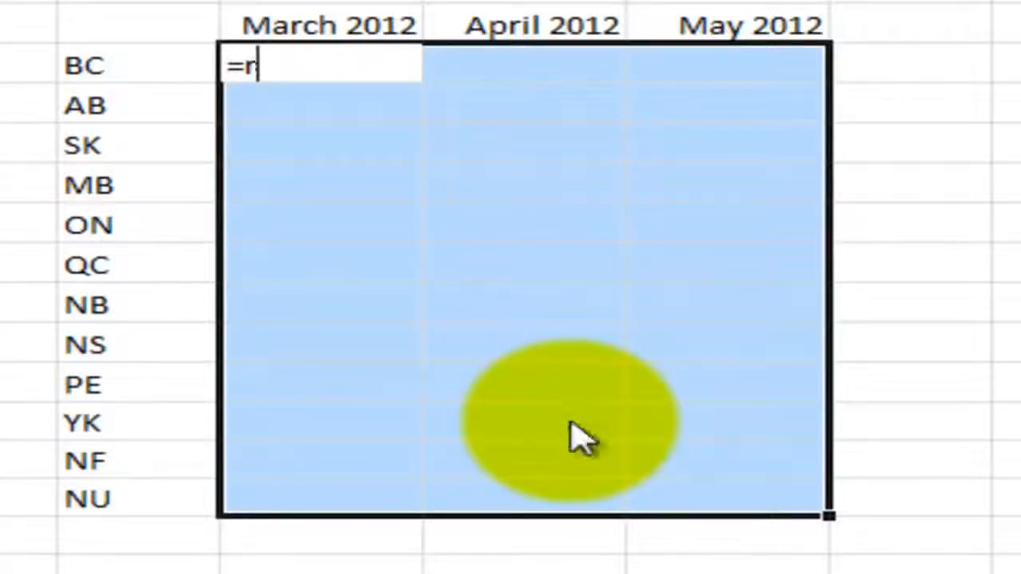
type("and(")
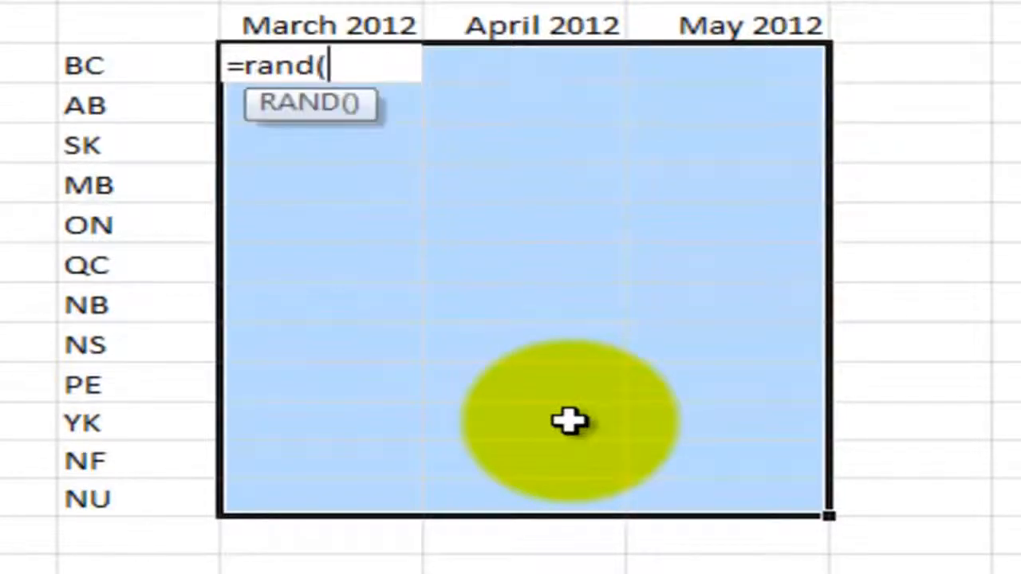
type(")")
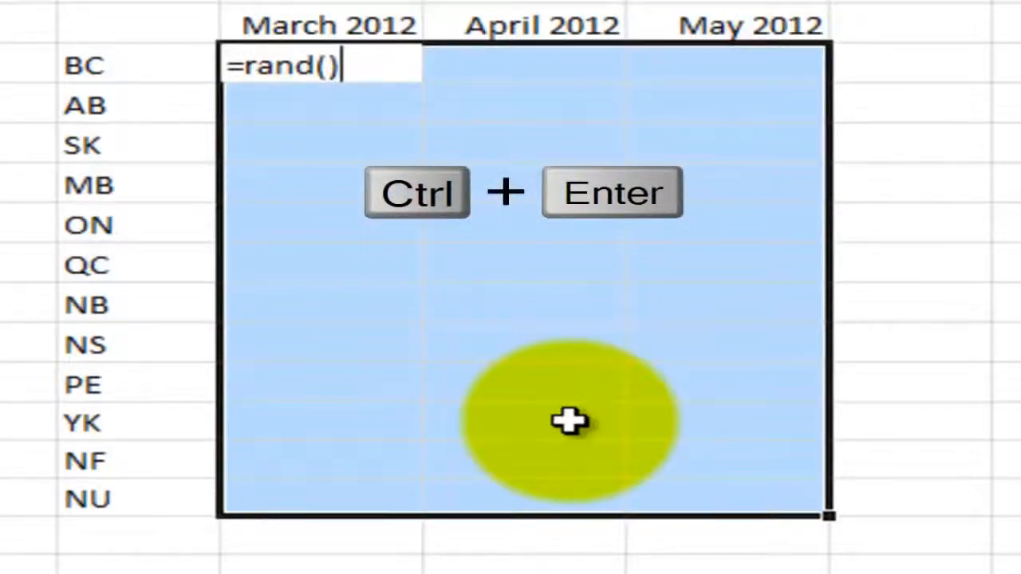
key("ctrl+Return")
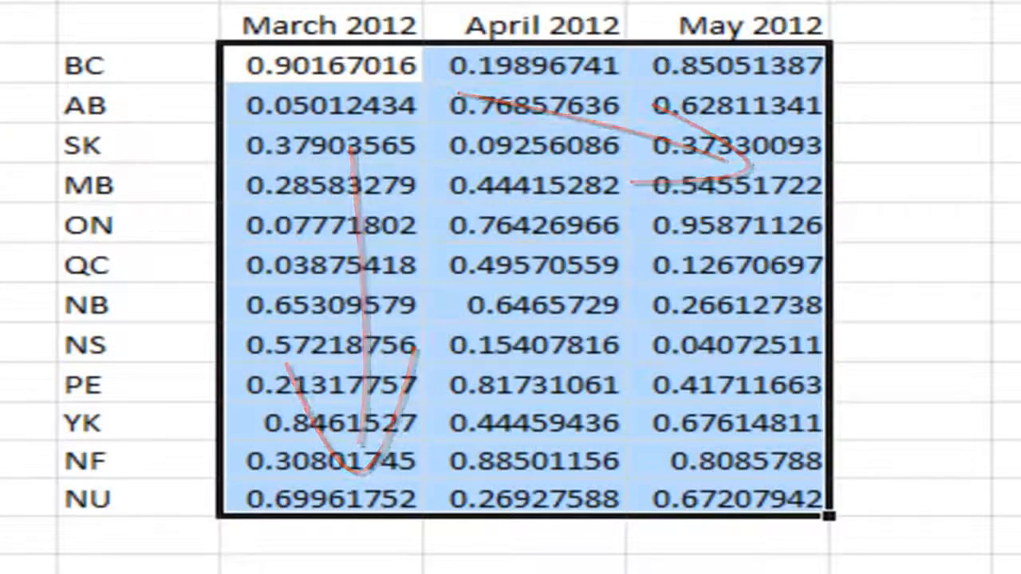
- Fill the whole range E4:G15 with the formula =RAND()*1000 in a single entry
type("=RAND()")
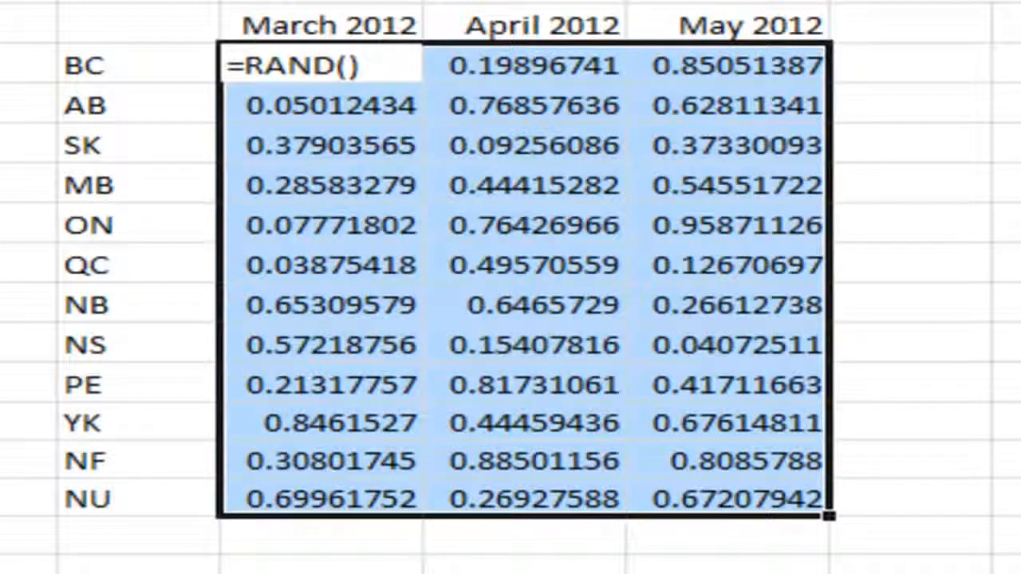
type("*")
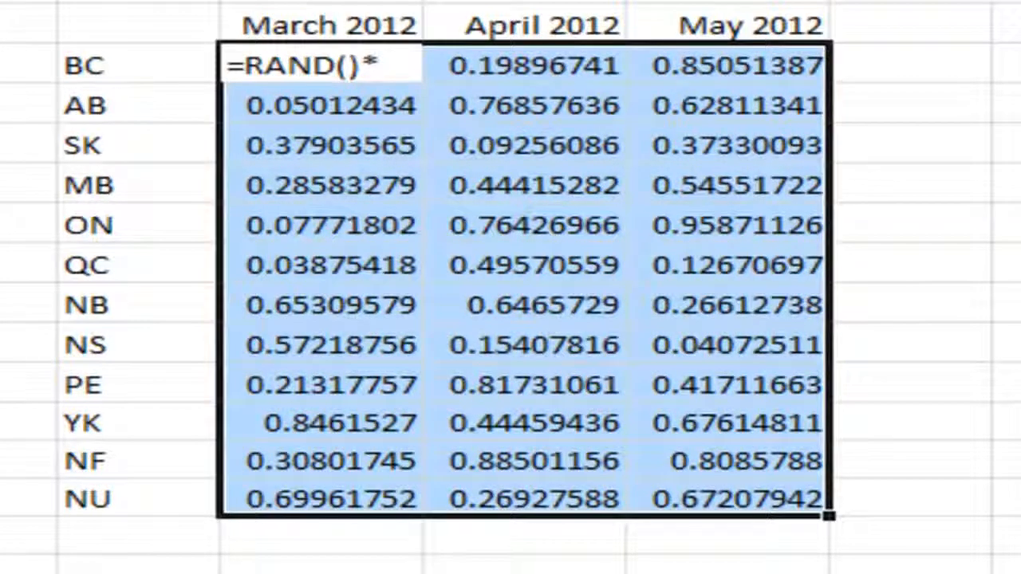
type("1000")
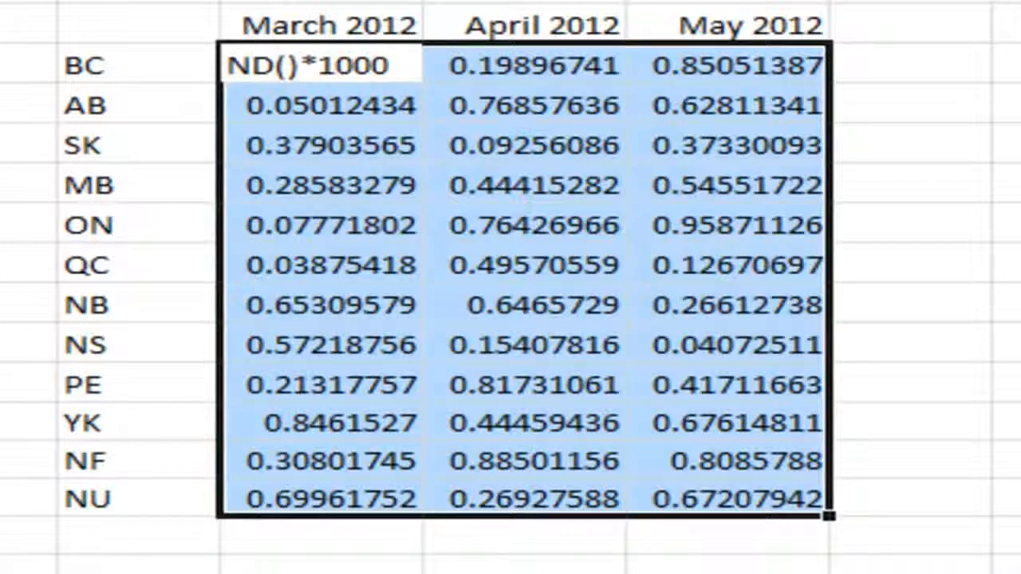
key("ctrl+Return")
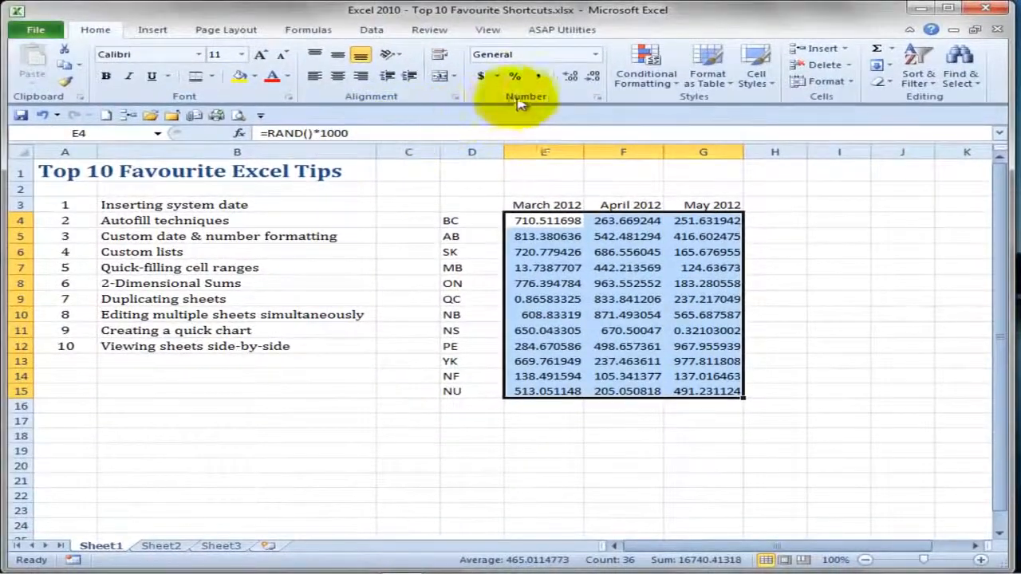
- Reduce the number format of E4:G15 to zero decimal places
left_click(593, 78)
left_click(592, 78)
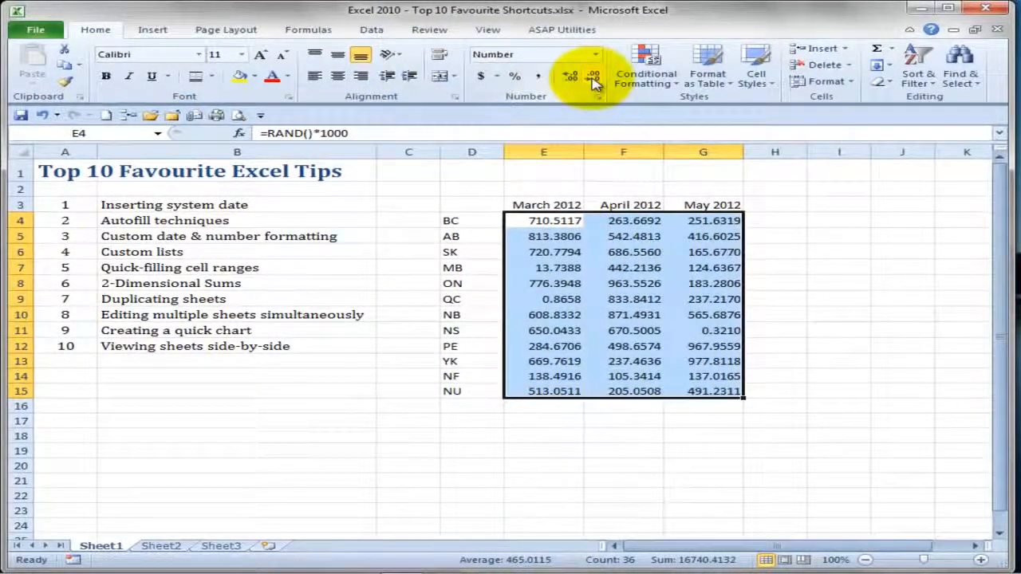
left_click(593, 77)
left_click(592, 77)
left_click(593, 77)
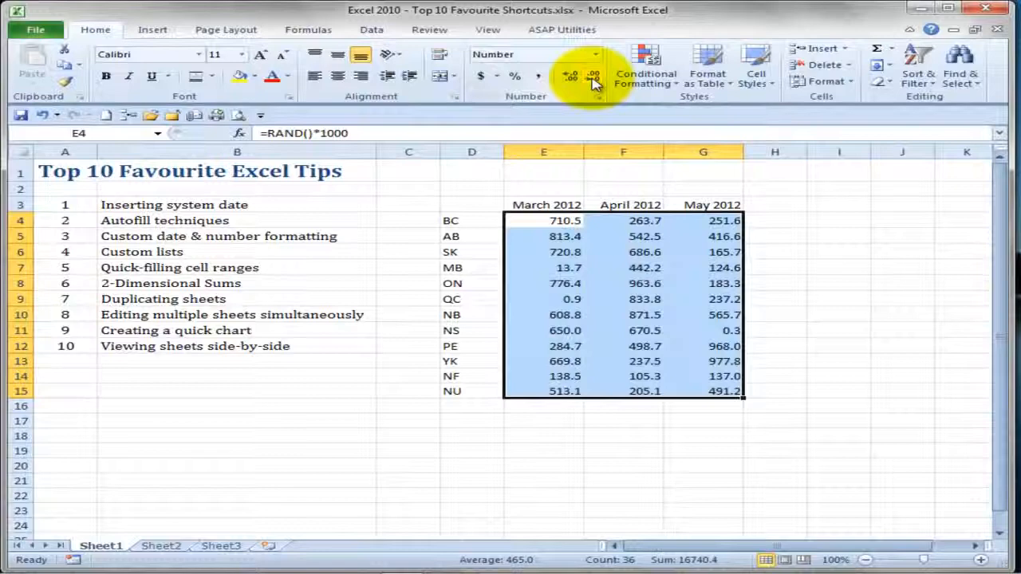
left_click(593, 77)
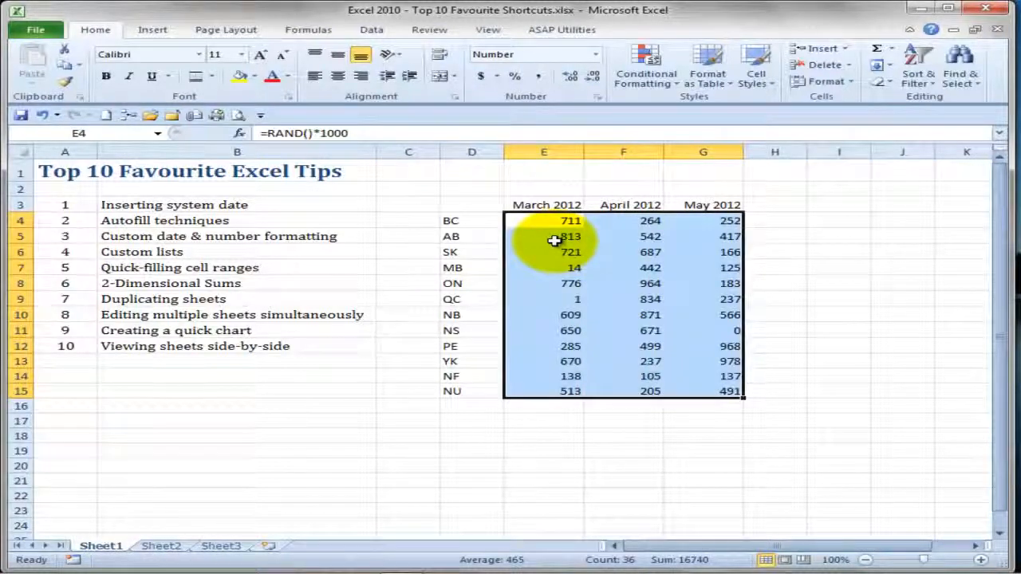
- Add sums for every row and column of E4:G15 in column H and row 16, and label D16 and H3 "Total" in one entry
mouse_move(552, 221)
left_mouse_down()
mouse_move(726, 314)
mouse_move(766, 405)
left_mouse_up()
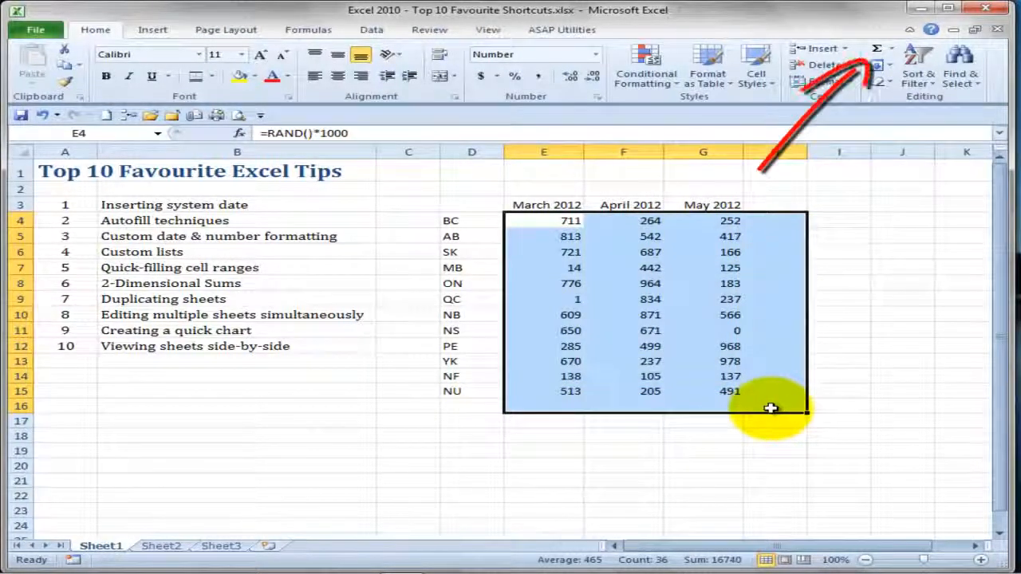
left_click(878, 53)
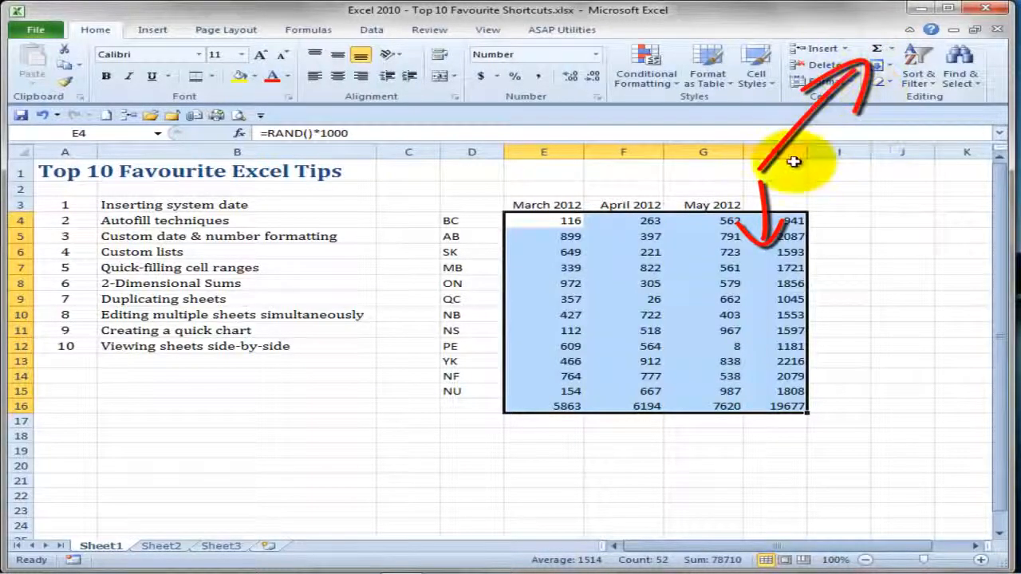
left_click(476, 406)
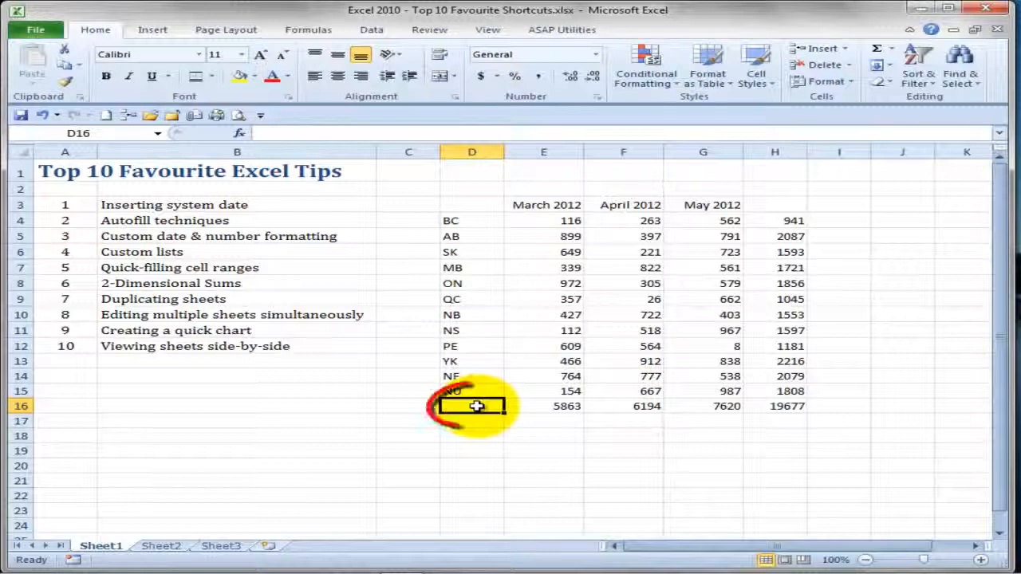
left_click(778, 205)
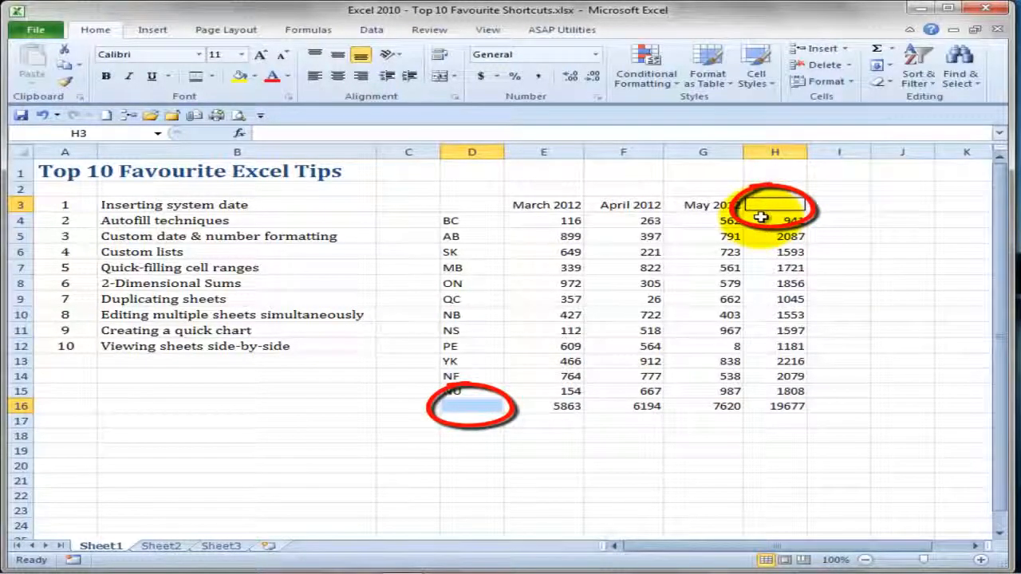
type("Tot")
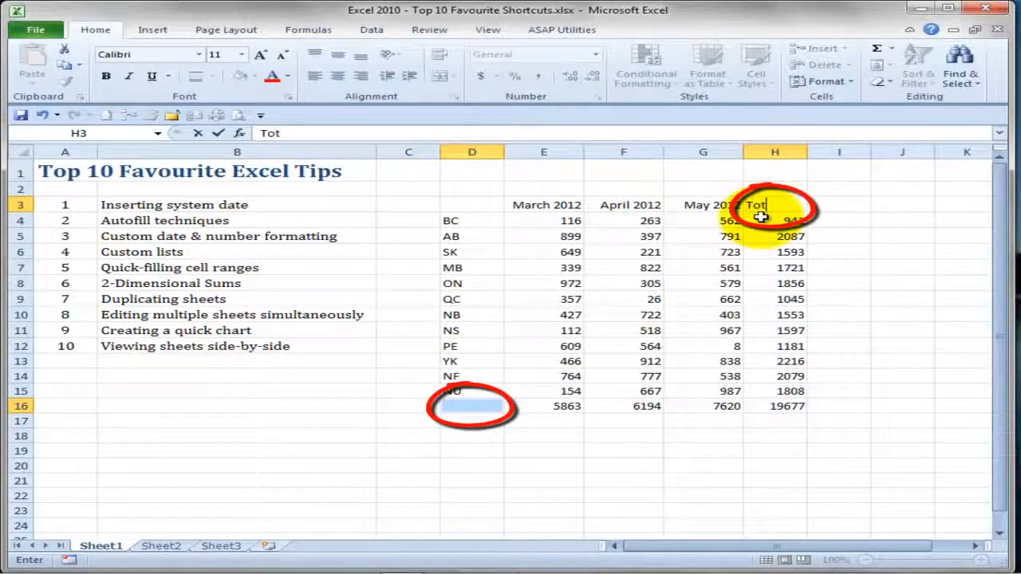
type("al")
key("ctrl+Return")
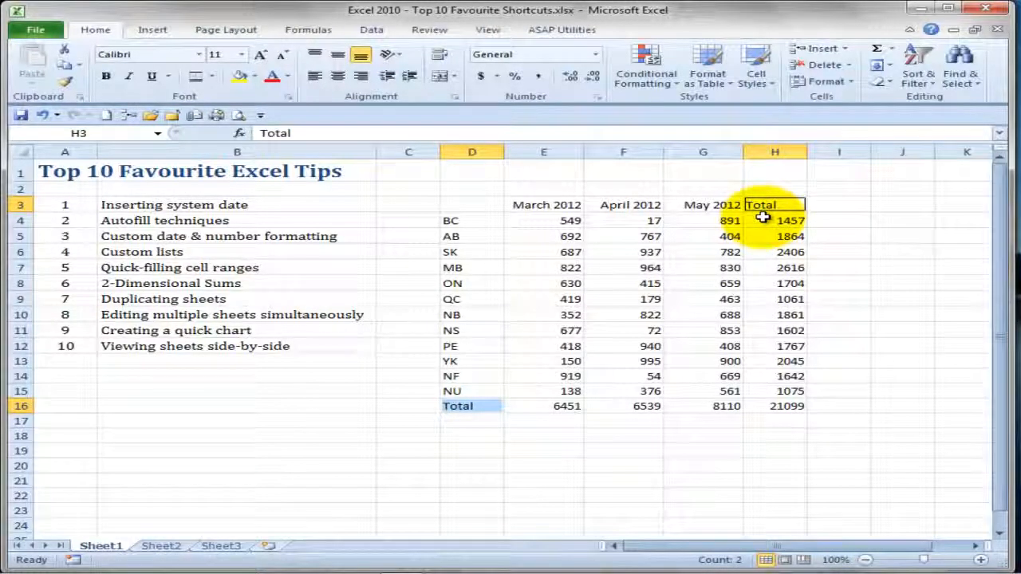
- Enter the title "Employee Hours - 2012" in D1 and the heading "Region" in D3
left_click(482, 172)
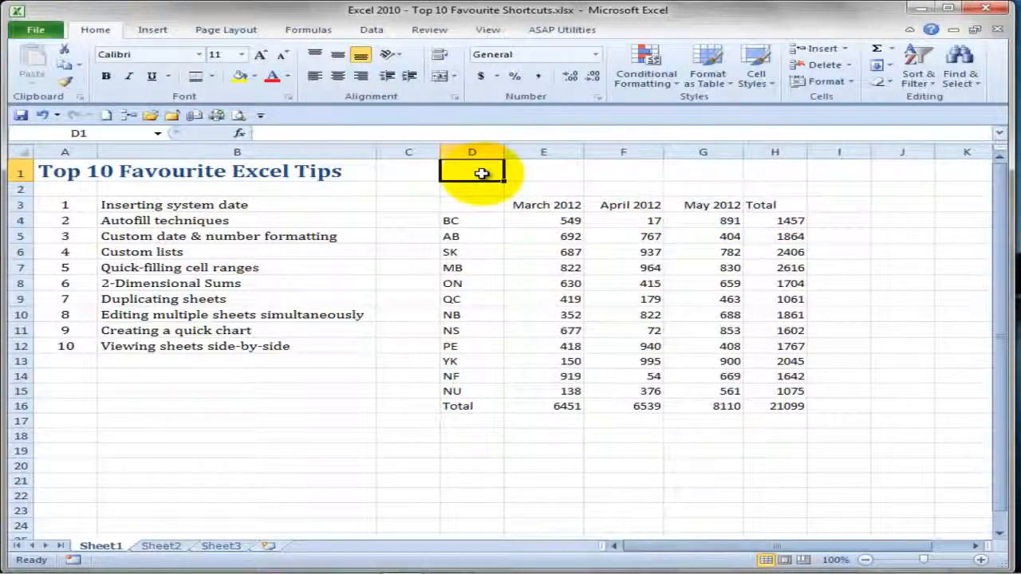
type("E")
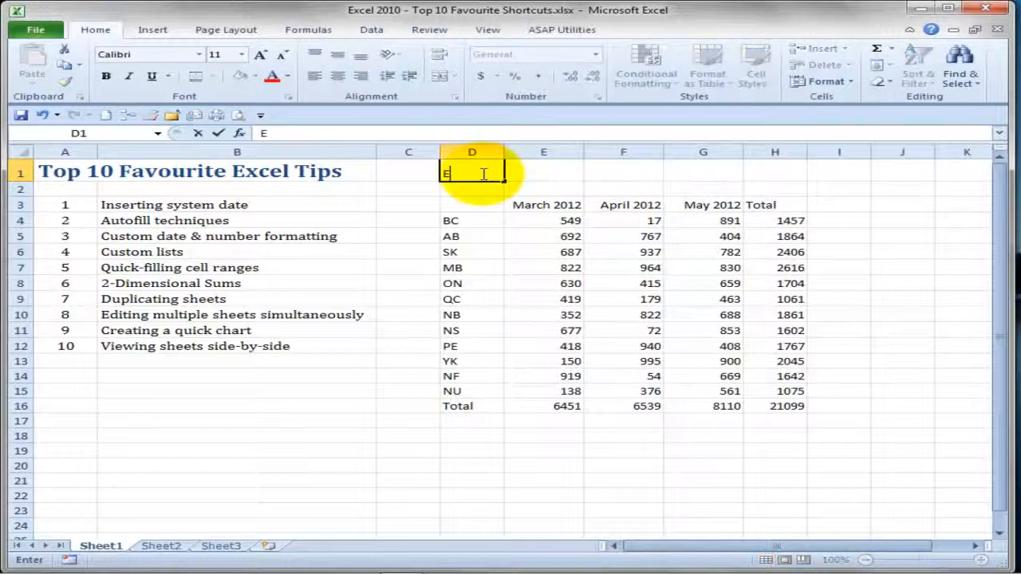
type("mploye")
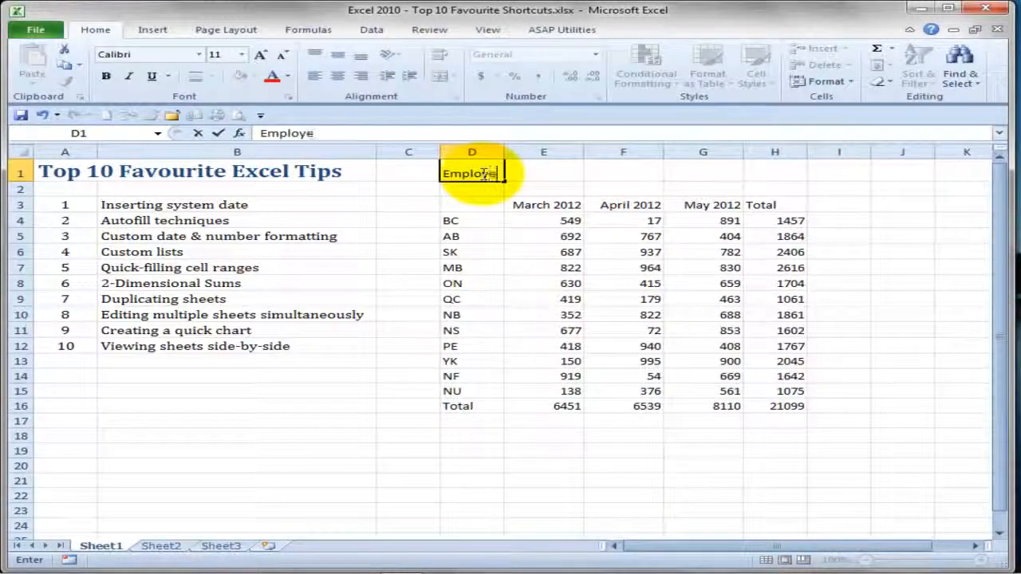
type("e Hours")
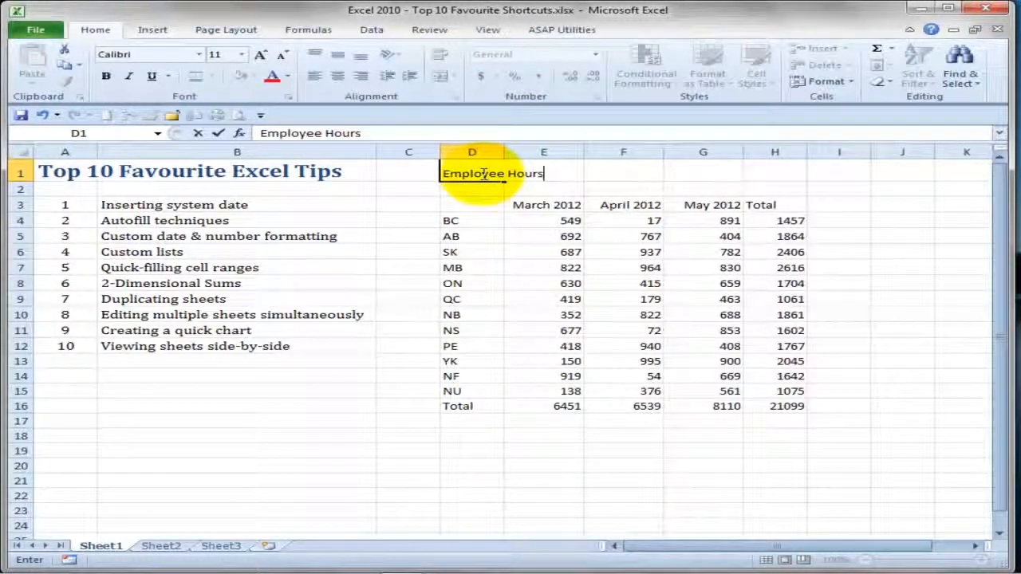
type(" - 2012")
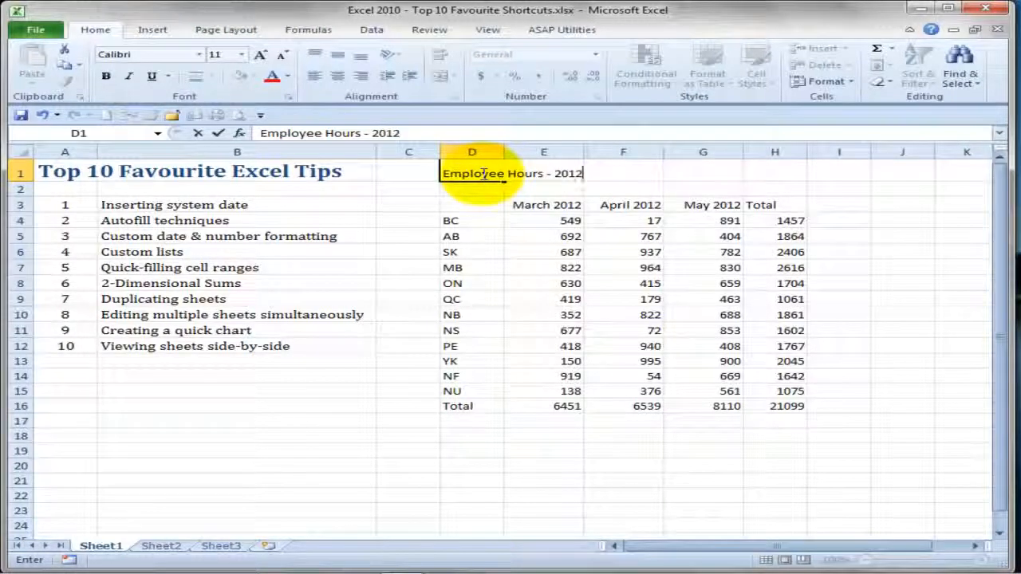
key("Return")
key("Return")
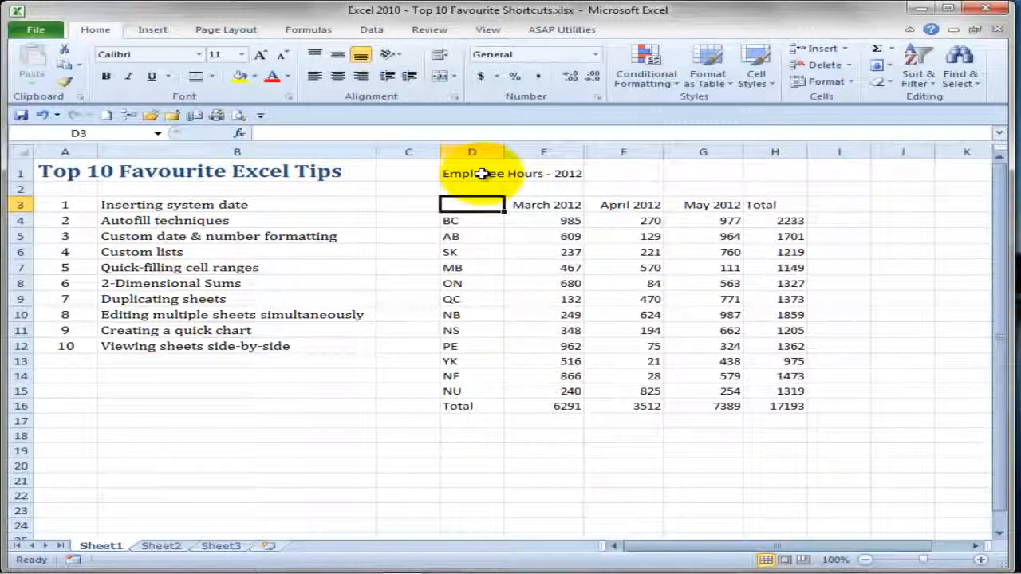
type("Regio")
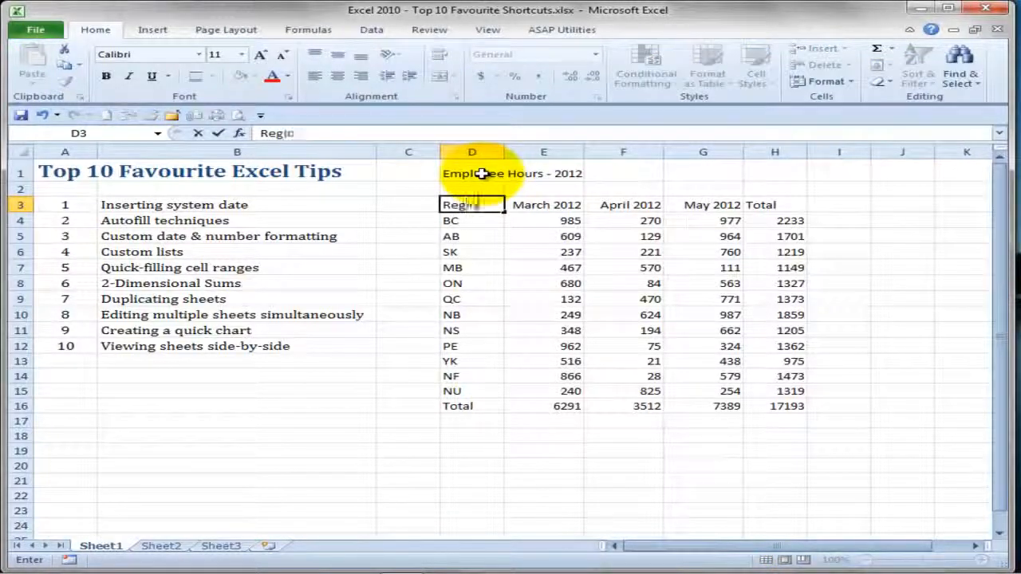
type("n")
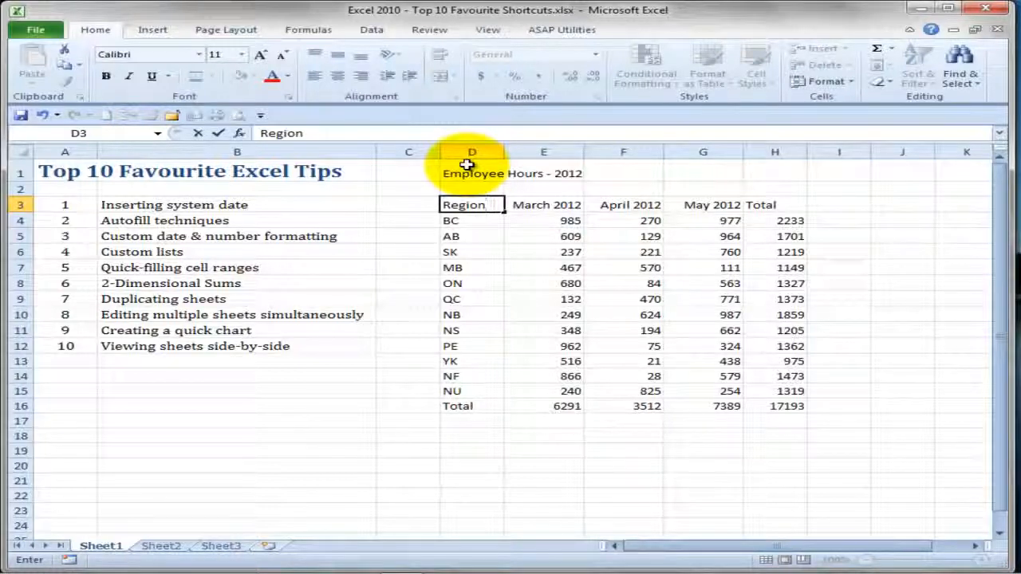
key("ctrl+Return")
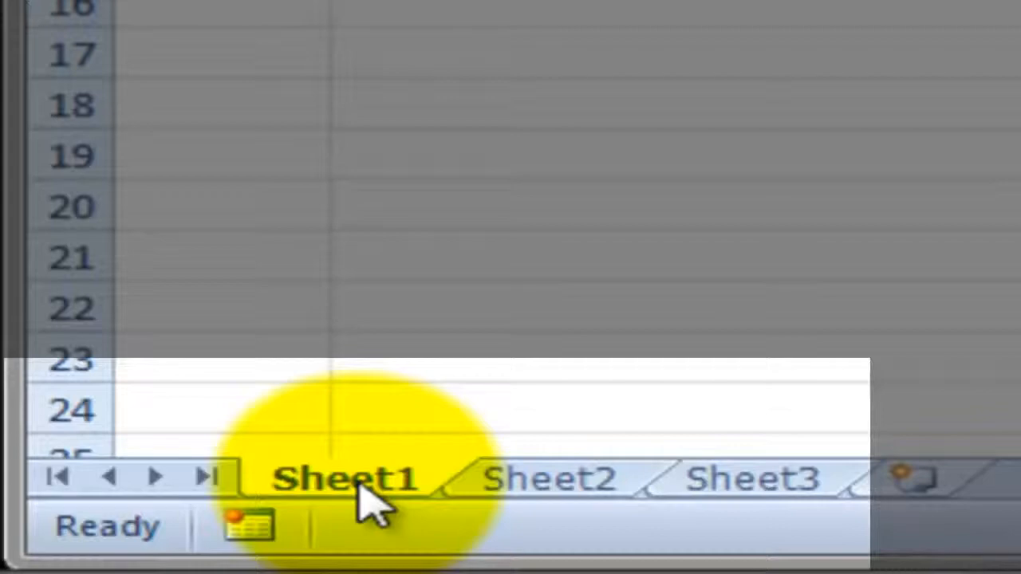
- Duplicate Sheet1 directly after the original and rename the original sheet 2012
left_click_drag(357, 481, 586, 479)
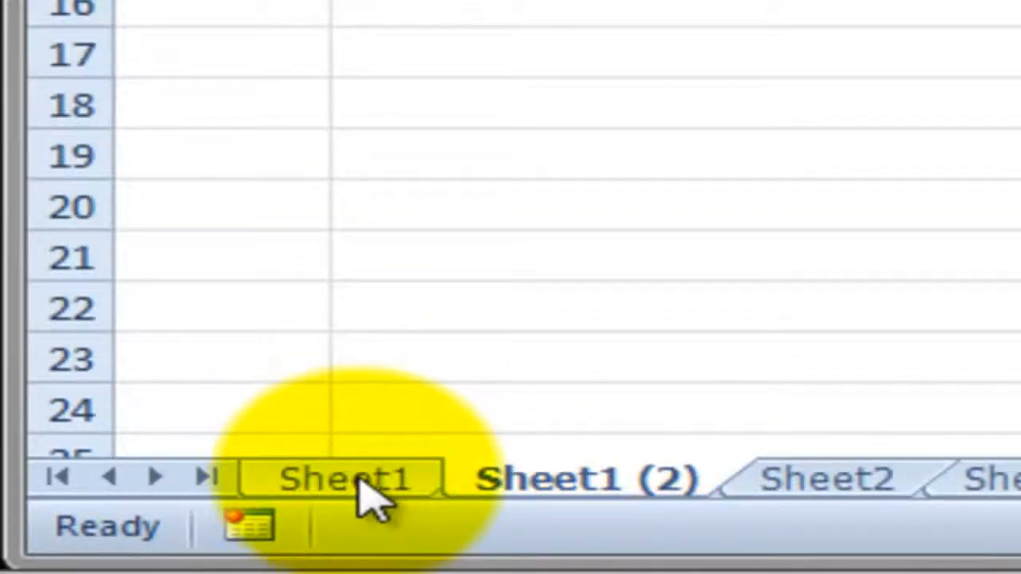
left_click(377, 485)
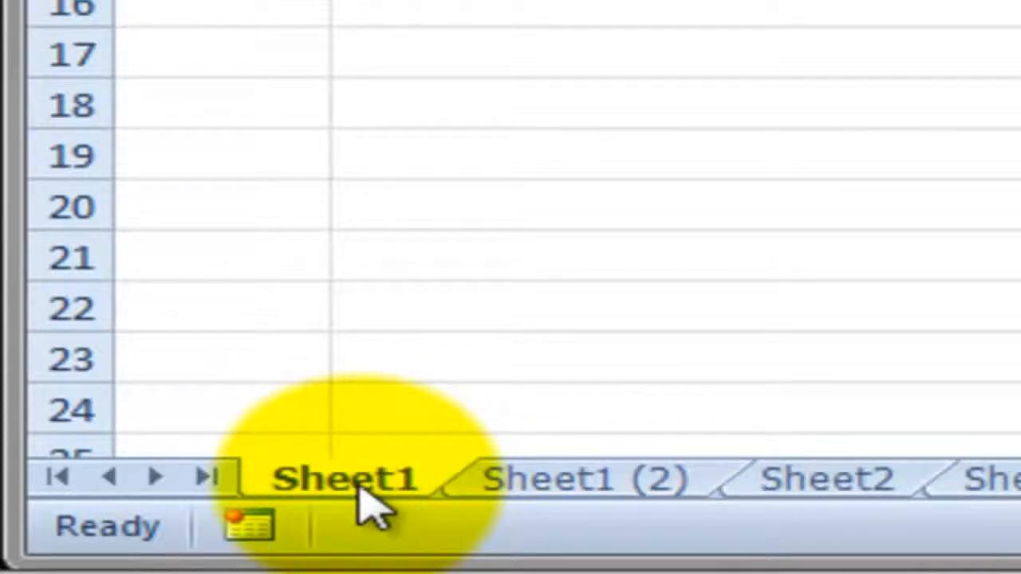
double_click(372, 486)
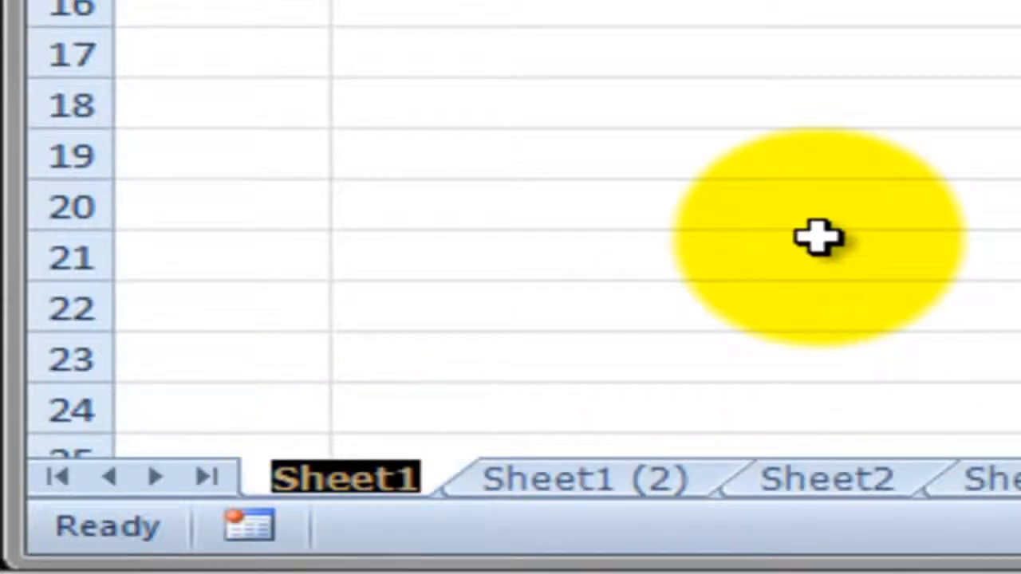
type("2012")
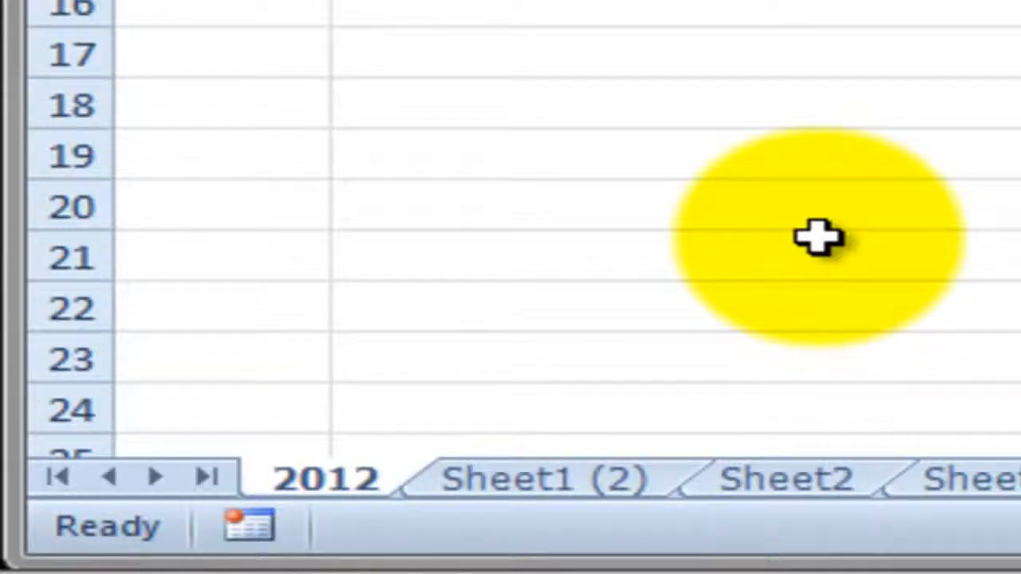
- Rename the duplicated sheet, Sheet1 (2), as 2013
left_click(607, 477)
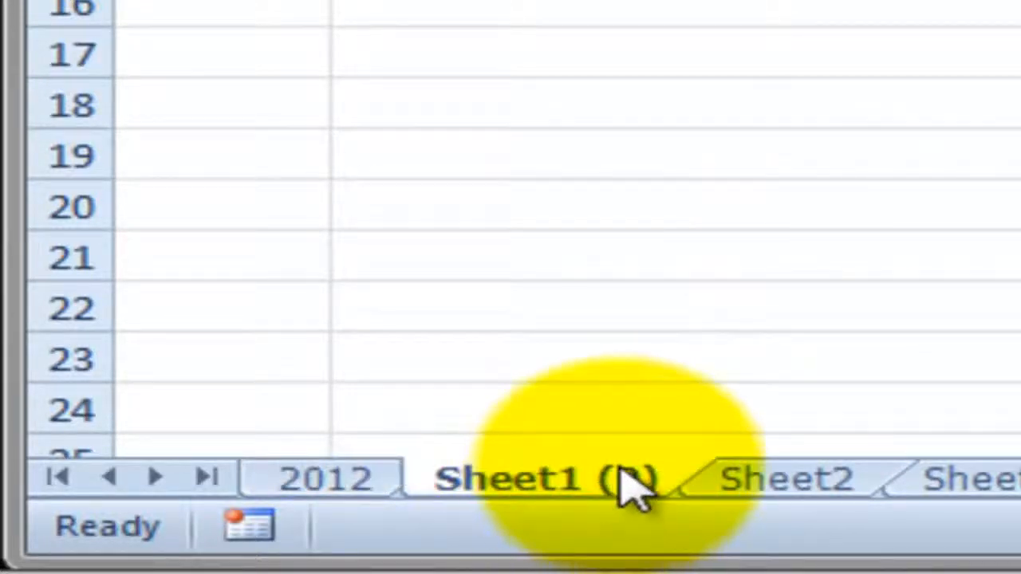
double_click(600, 480)
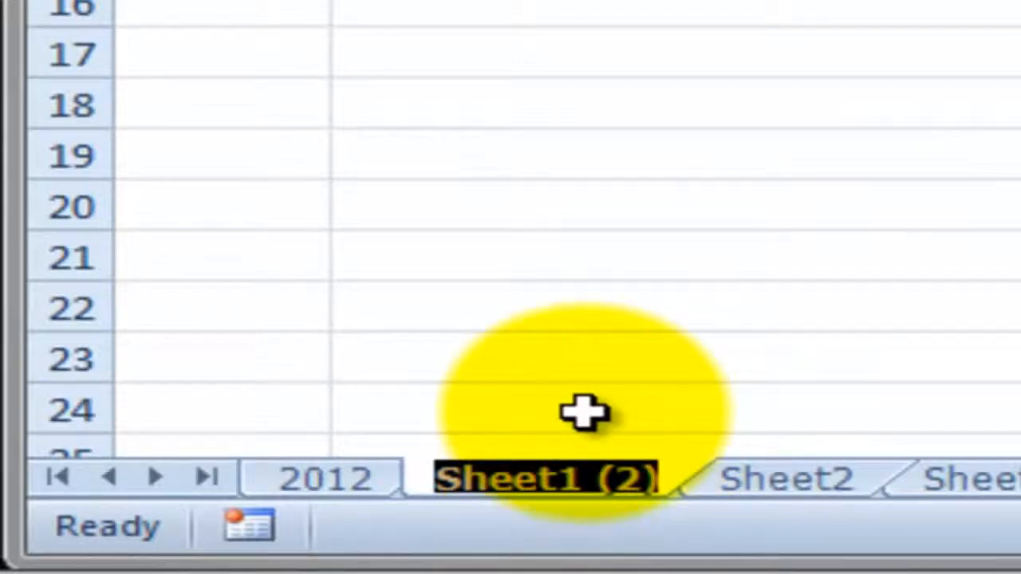
type("2013")
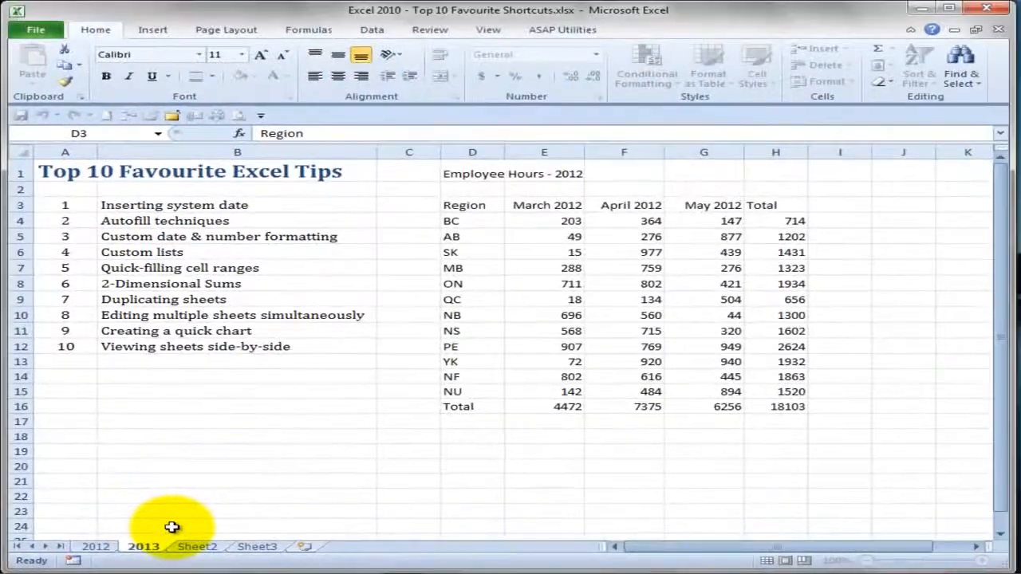
key("Return")
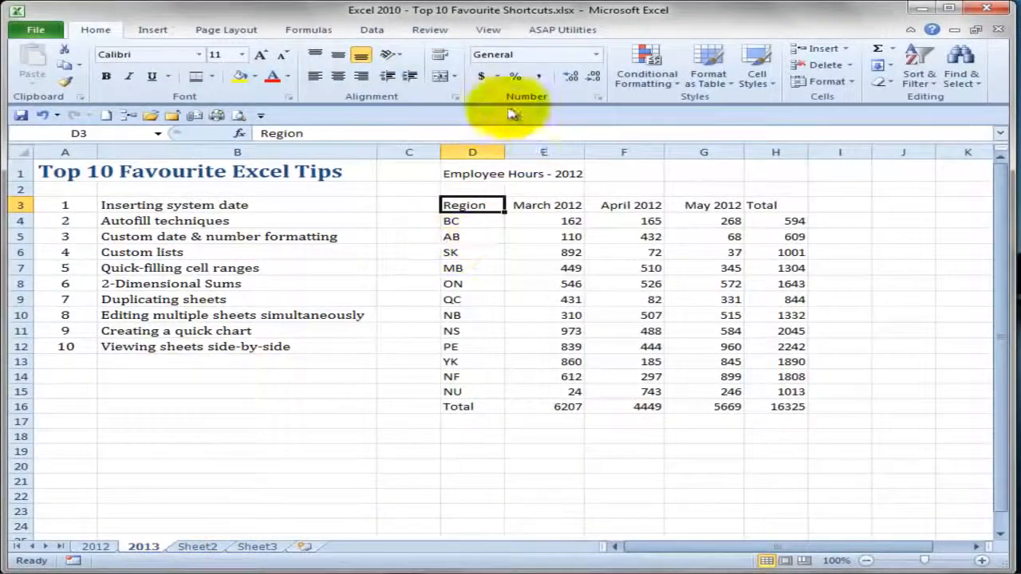
- Change the year in the title in D1 of the 2013 sheet so it reads "Employee Hours - 2013"
left_click(476, 173)
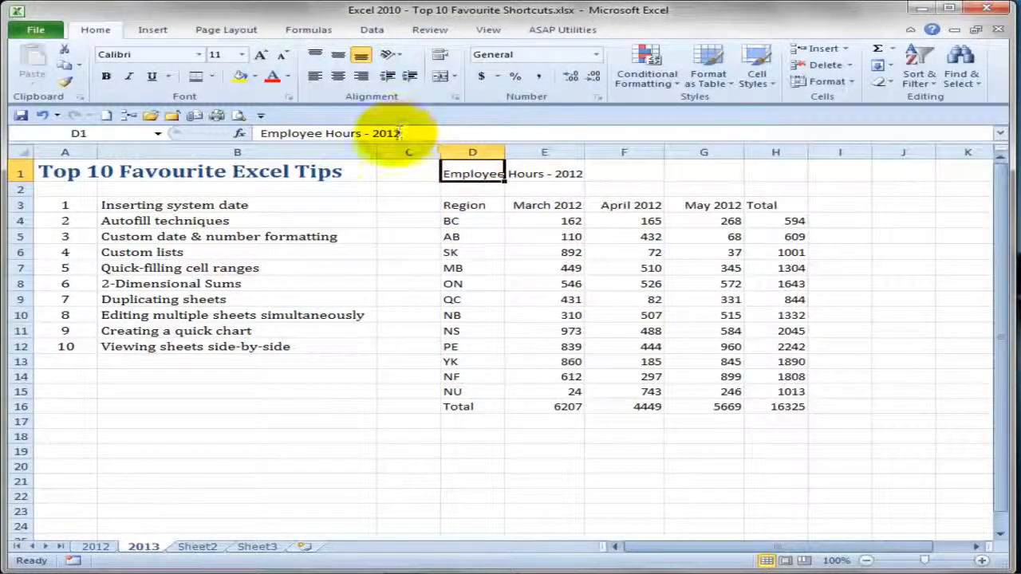
left_click_drag(393, 133, 421, 137)
type("3")
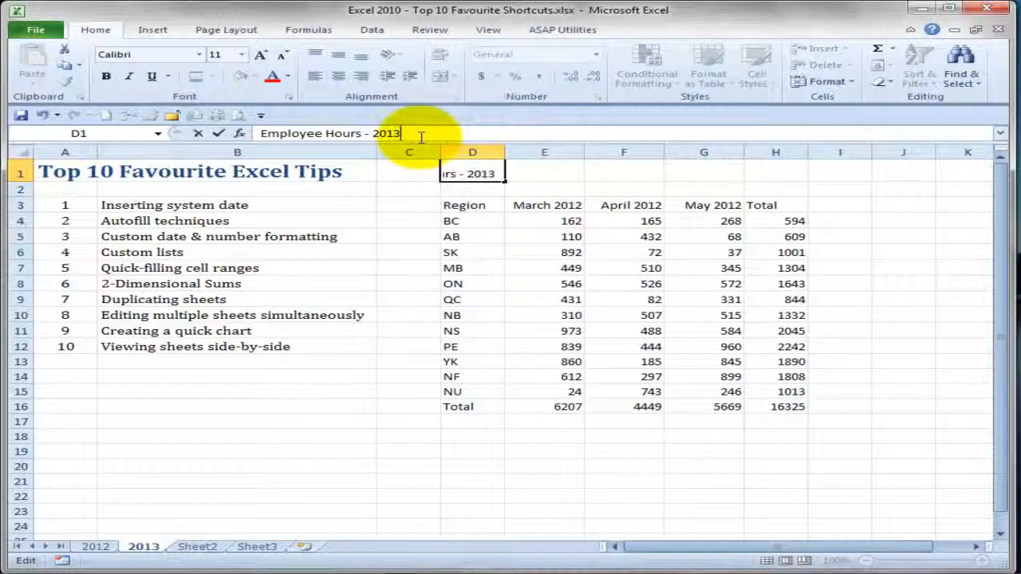
key("Return")
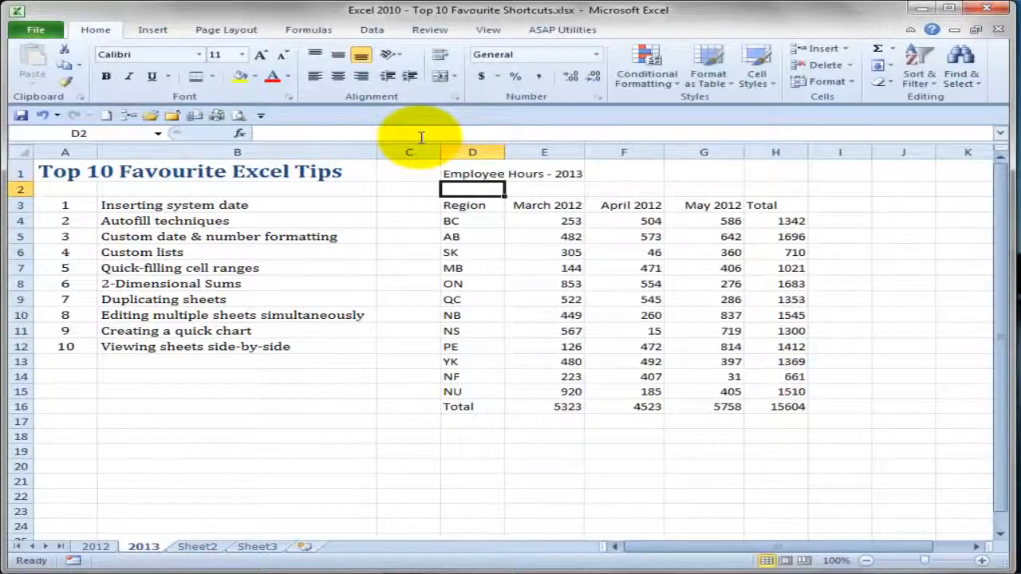
- Change the date in E3 of the 2013 sheet to 03/15/2013 and fill it across to G3 by months
left_click(552, 205)
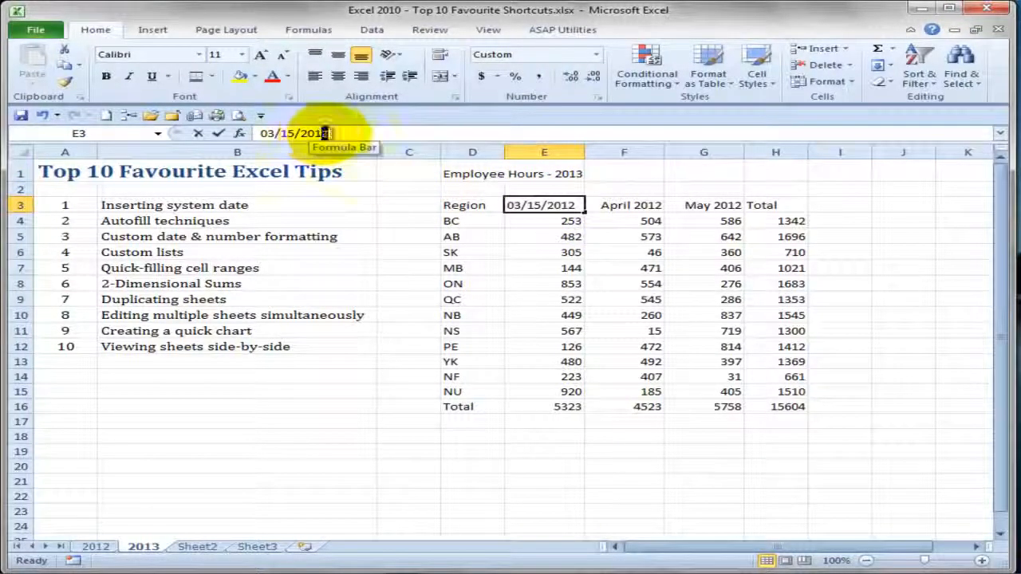
left_click_drag(323, 134, 335, 136)
type("3")
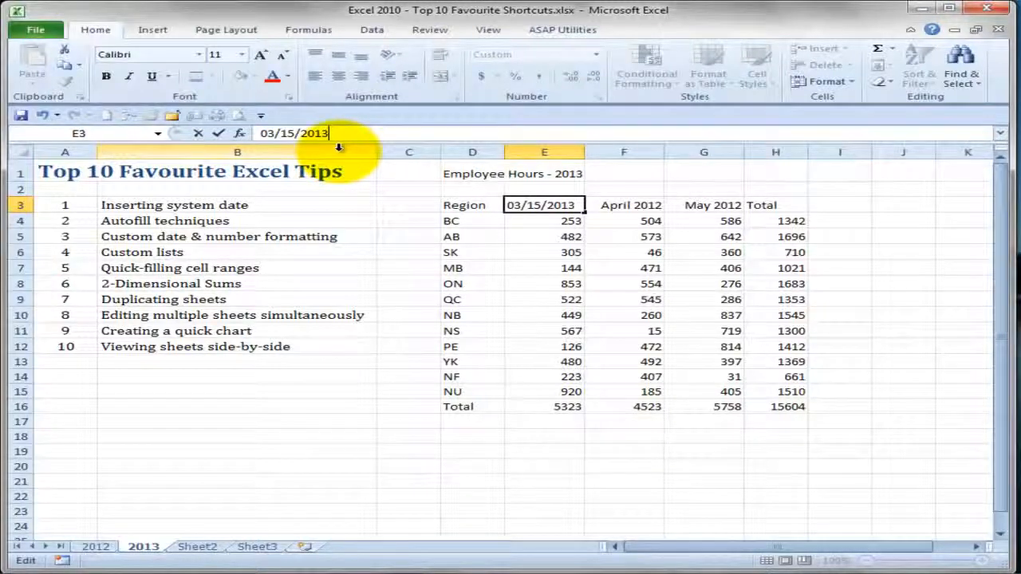
key("ctrl+Return")
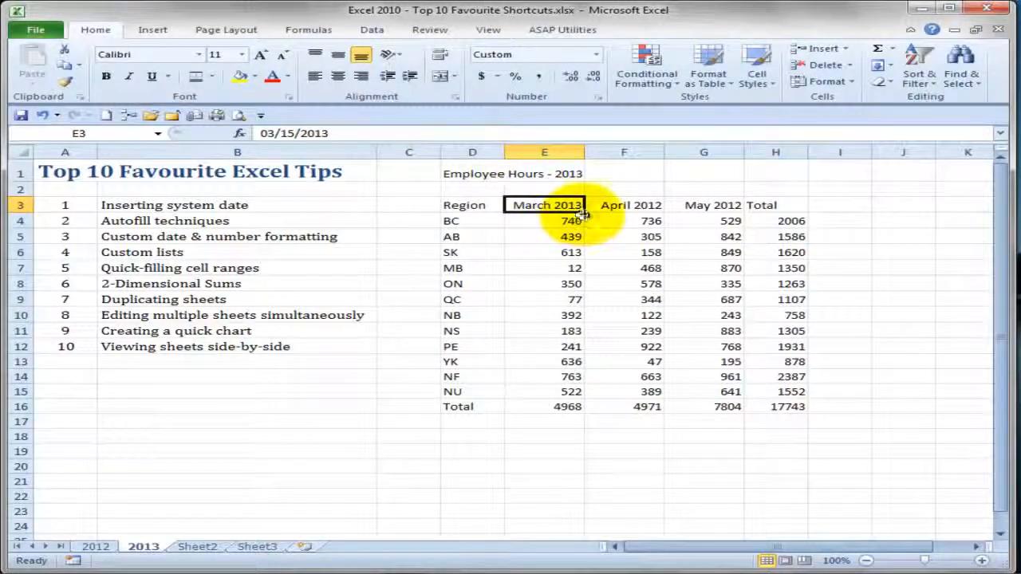
left_click_drag(585, 213, 731, 211)
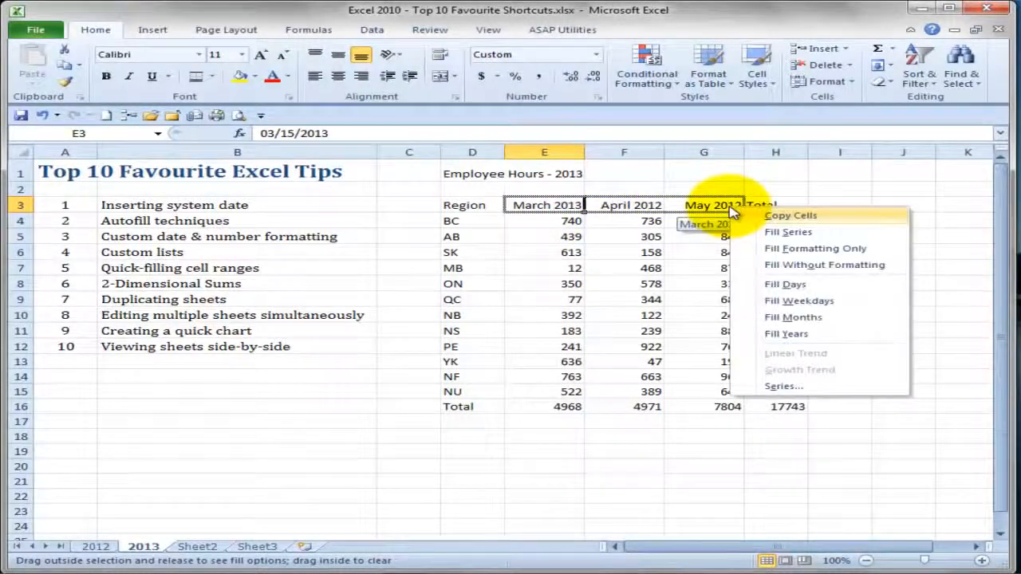
left_click(800, 317)
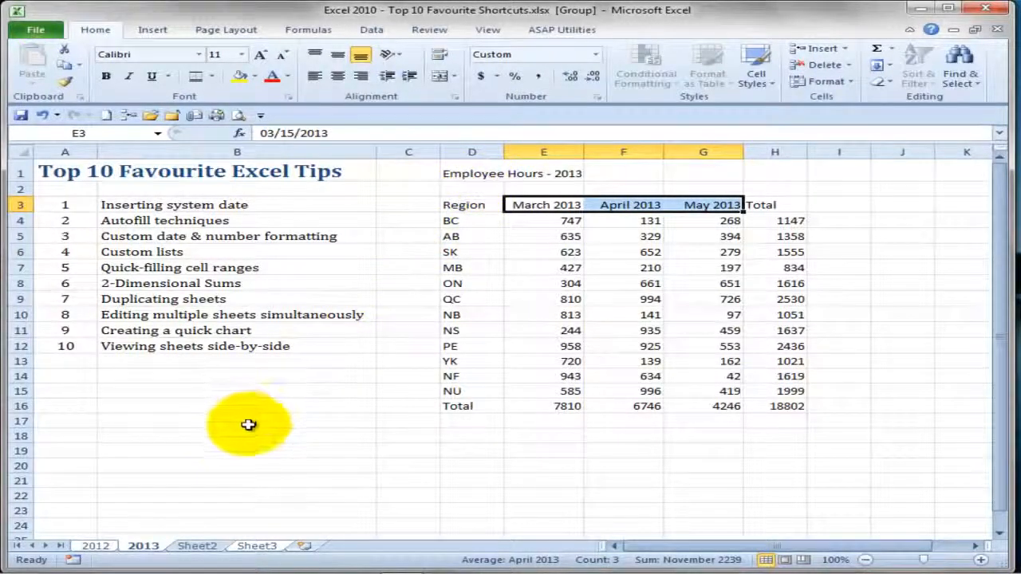
- Clear the existing sheet grouping and group only the 2012 and 2013 sheets, with 2012 active
left_click(199, 549)
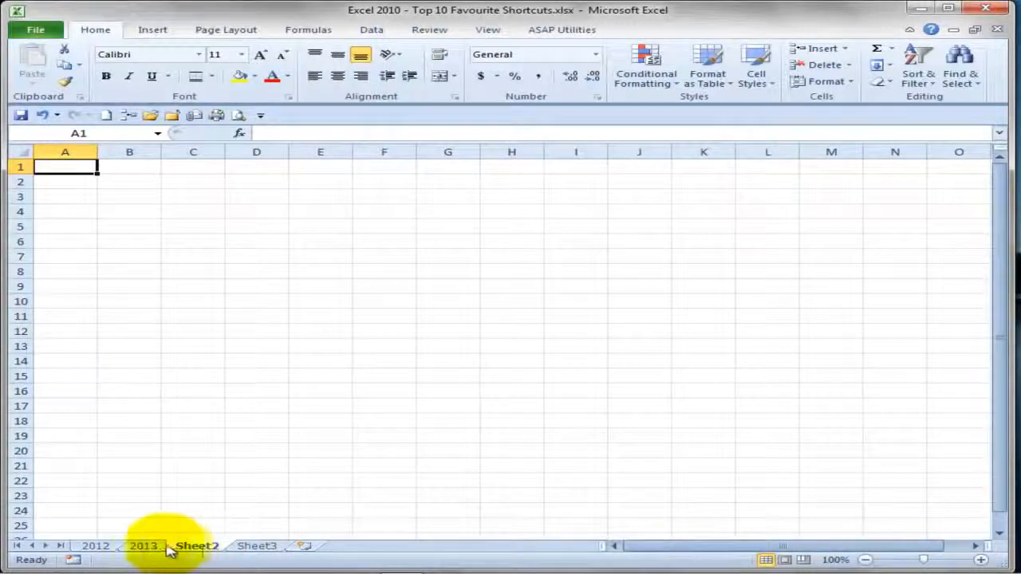
left_click(91, 547)
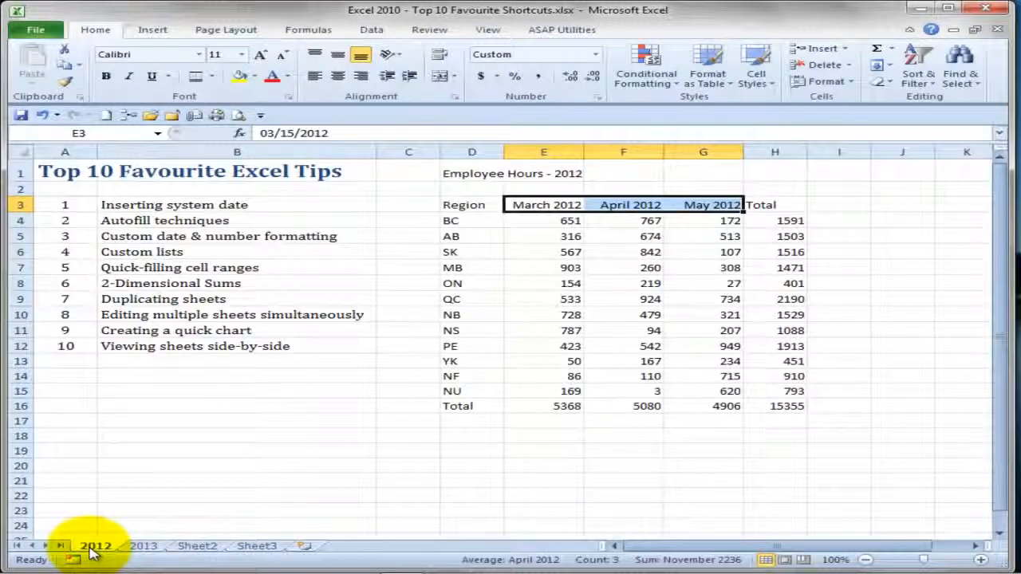
left_click(145, 547, "ctrl")
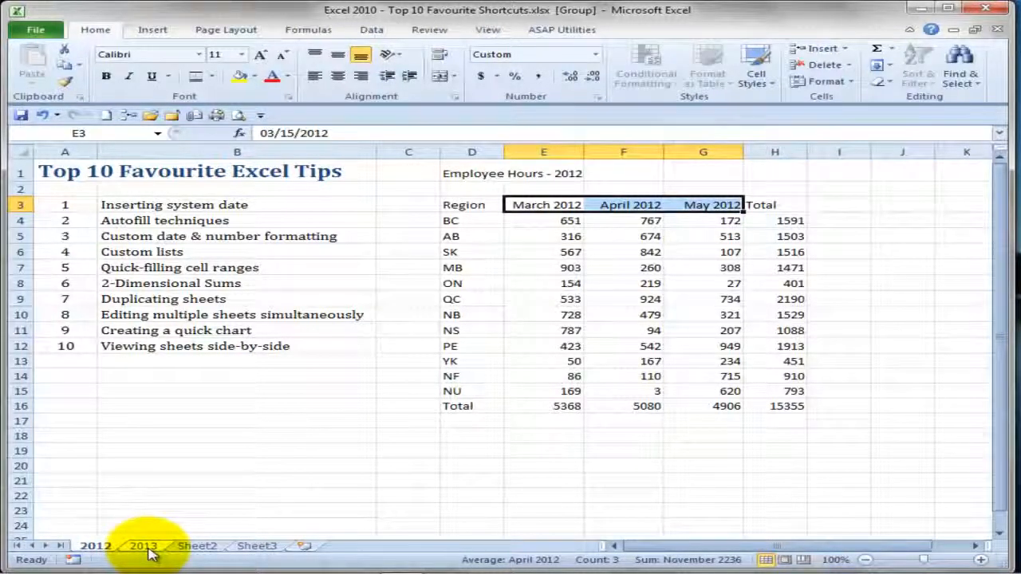
- Apply the Title cell style to the Employee Hours title in D1 on both grouped sheets
left_click(458, 175)
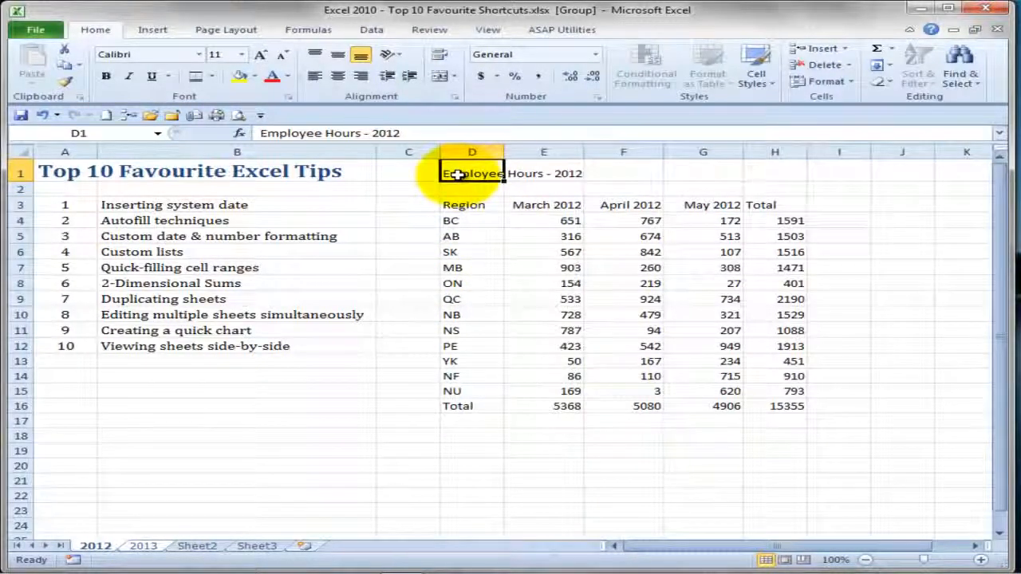
left_click(853, 84)
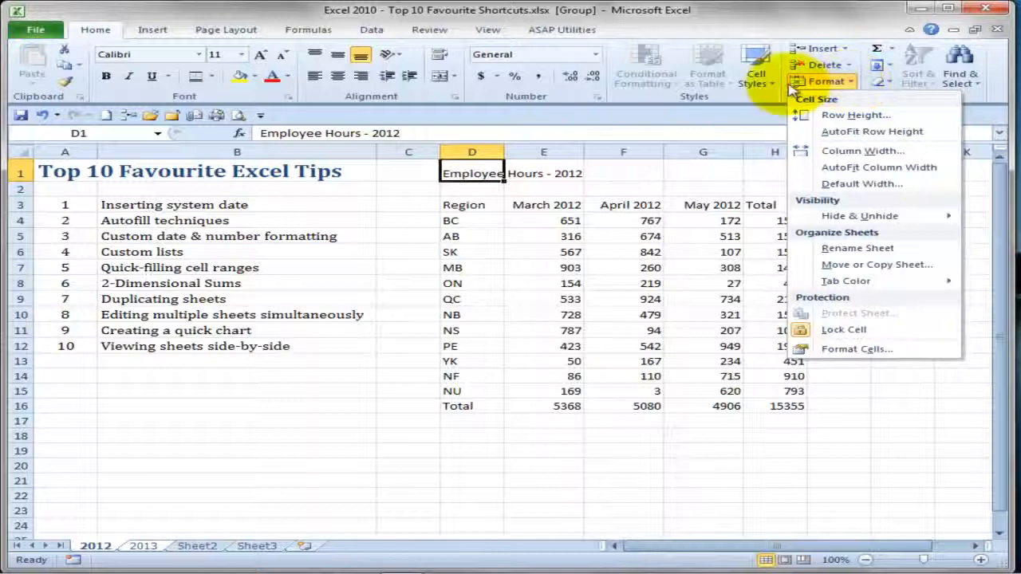
left_click(762, 84)
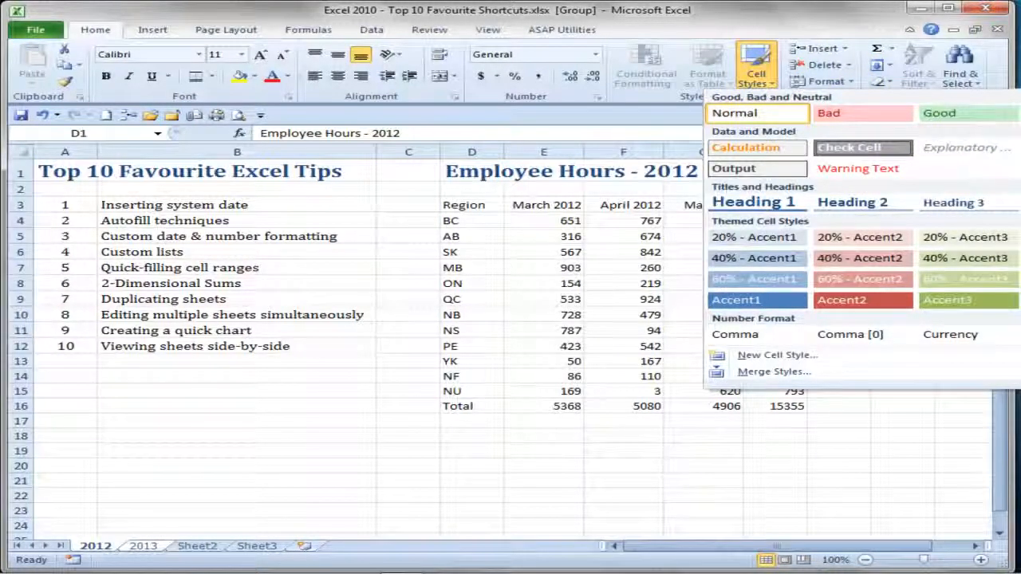
left_click(1020, 203)
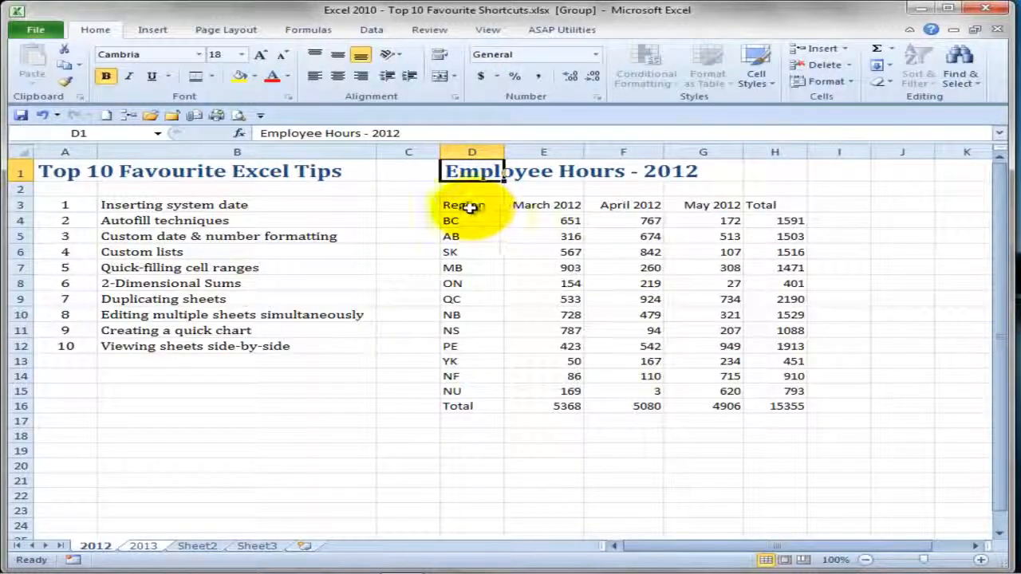
- Apply the Heading 3 cell style to D3:H3 and a top and double bottom border to the total row D16:H16
left_click_drag(473, 206, 774, 205)
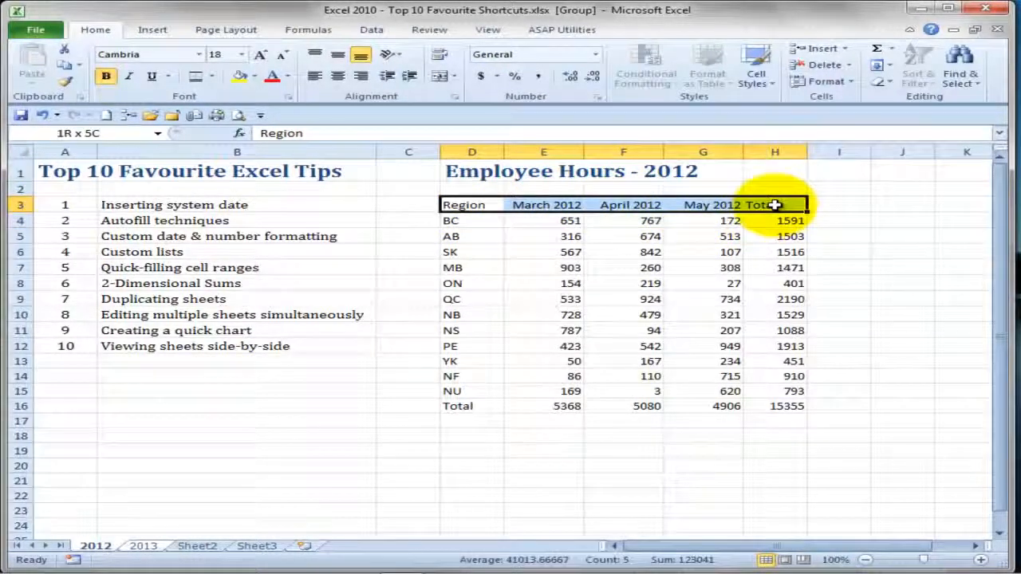
left_click(762, 83)
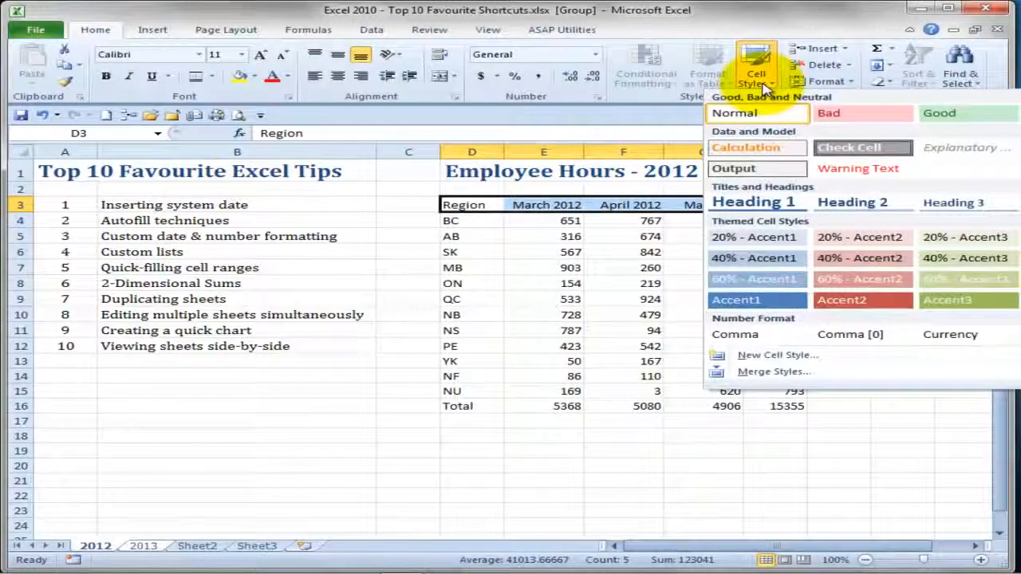
left_click(980, 206)
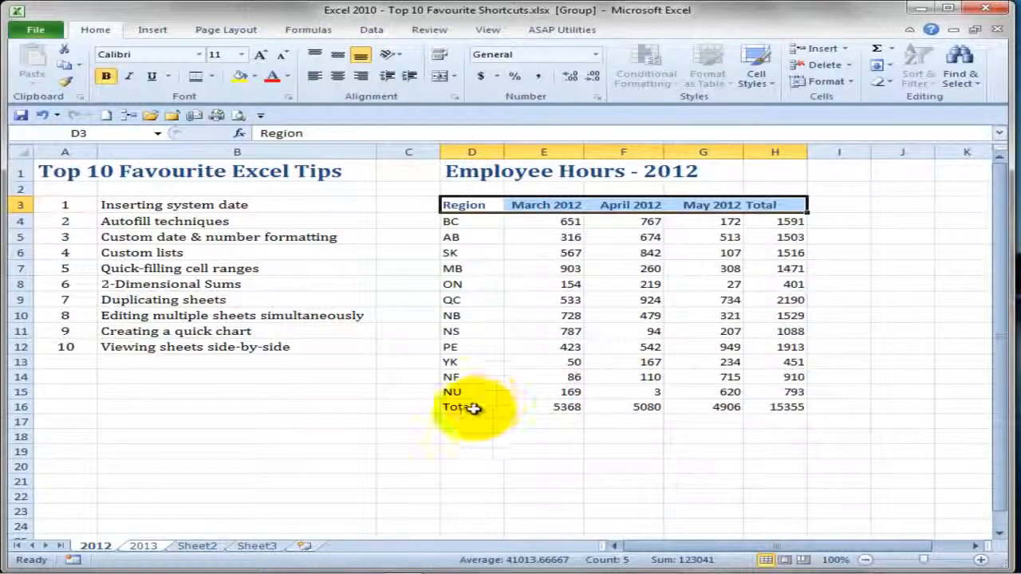
left_click_drag(474, 409, 775, 408)
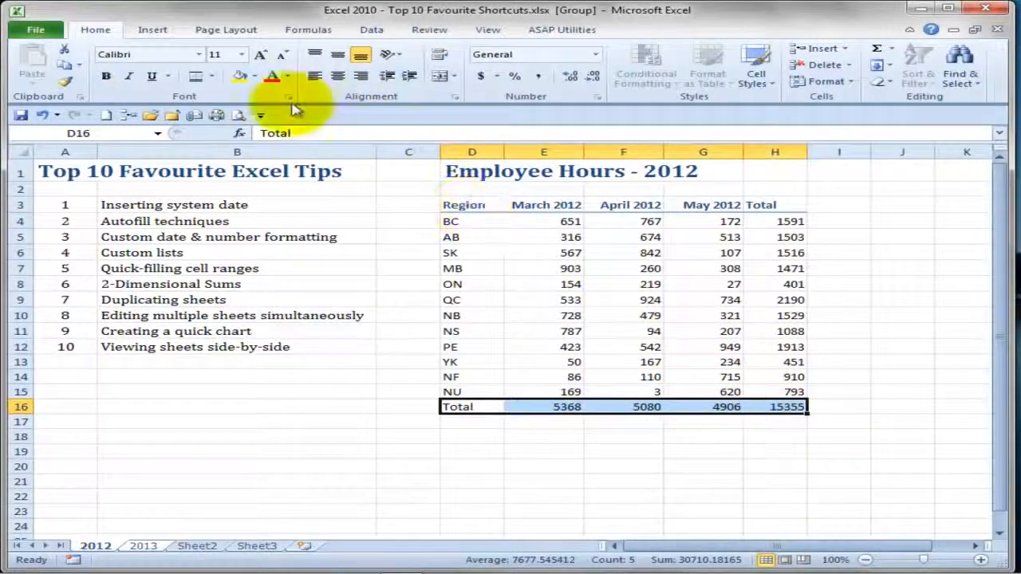
left_click(195, 76)
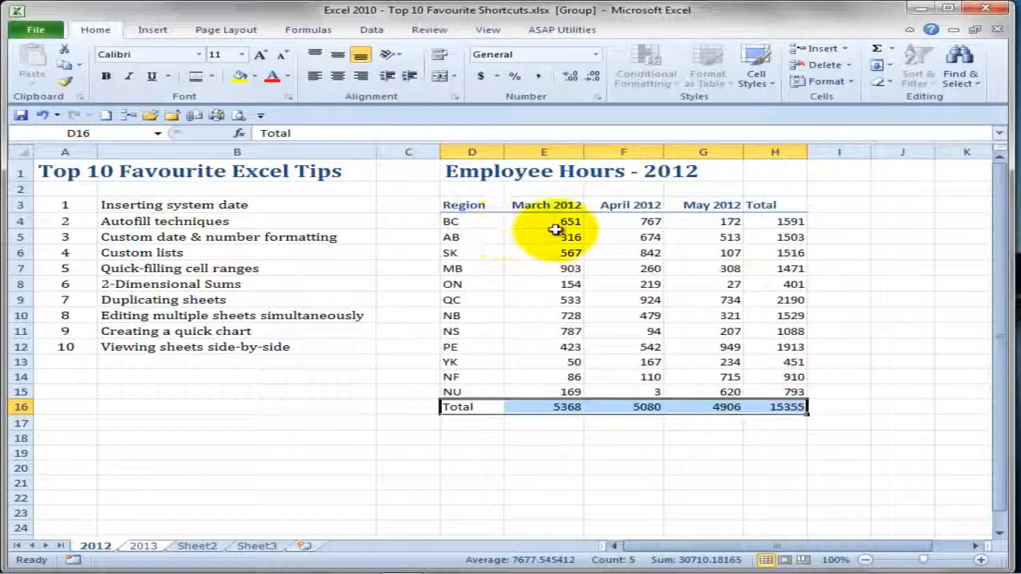
- Format the hours and totals in E4:H16 with the $ English (U.S.) accounting format
left_click_drag(549, 222, 756, 409)
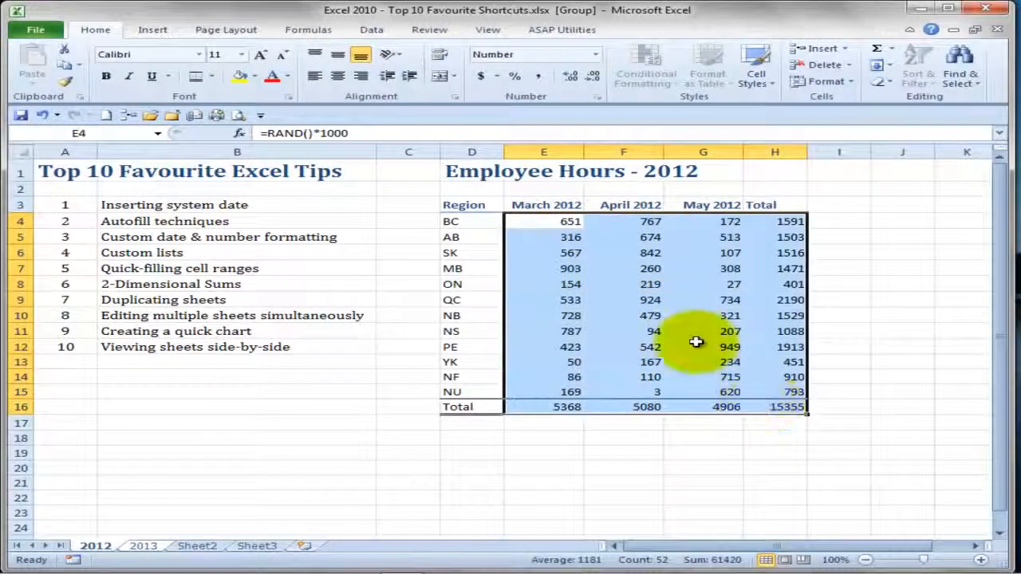
left_click(497, 77)
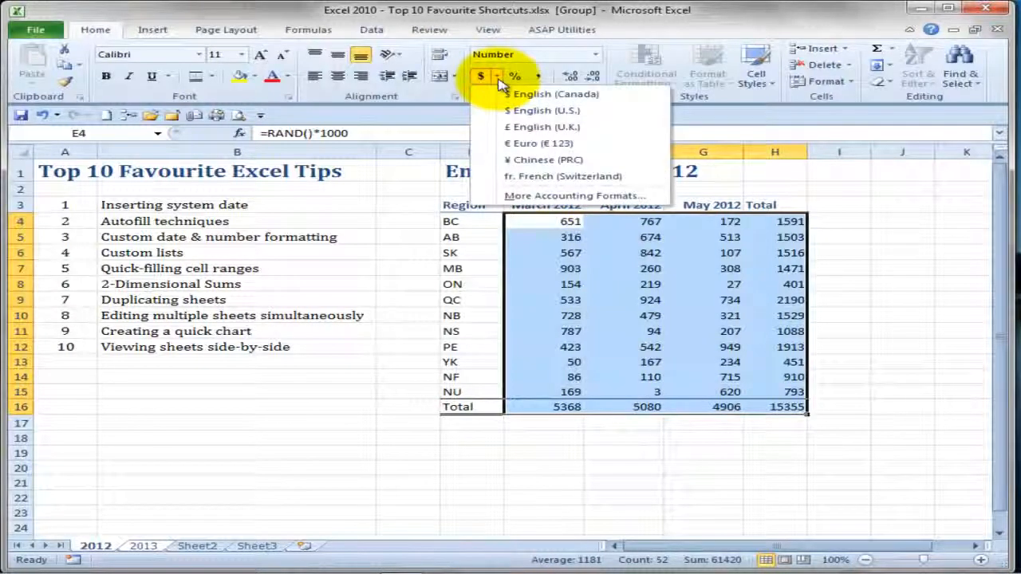
left_click(516, 112)
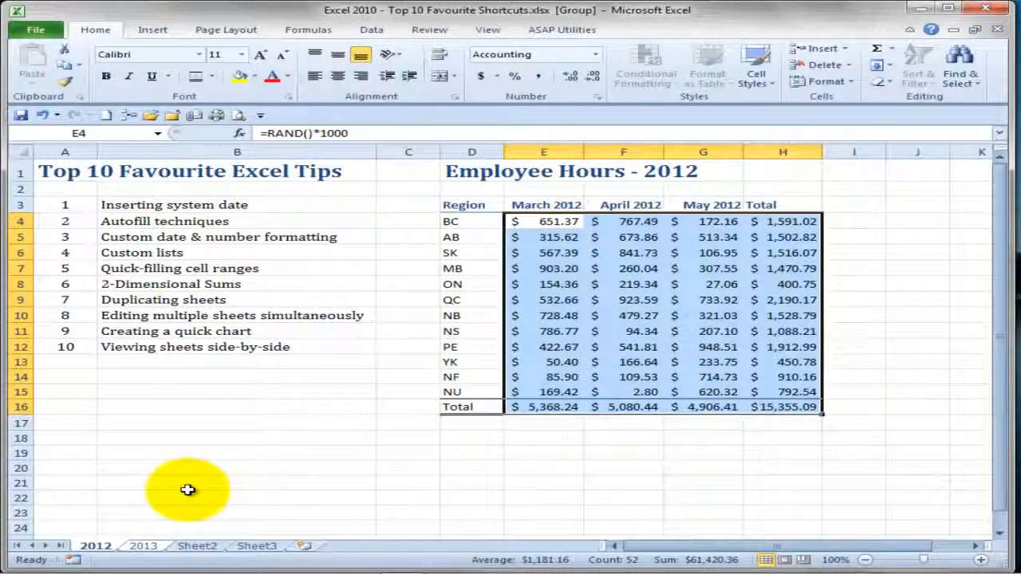
- Check the formatting on the 2013 sheet, return to the 2012 sheet and ungroup the sheets
left_click(155, 549)
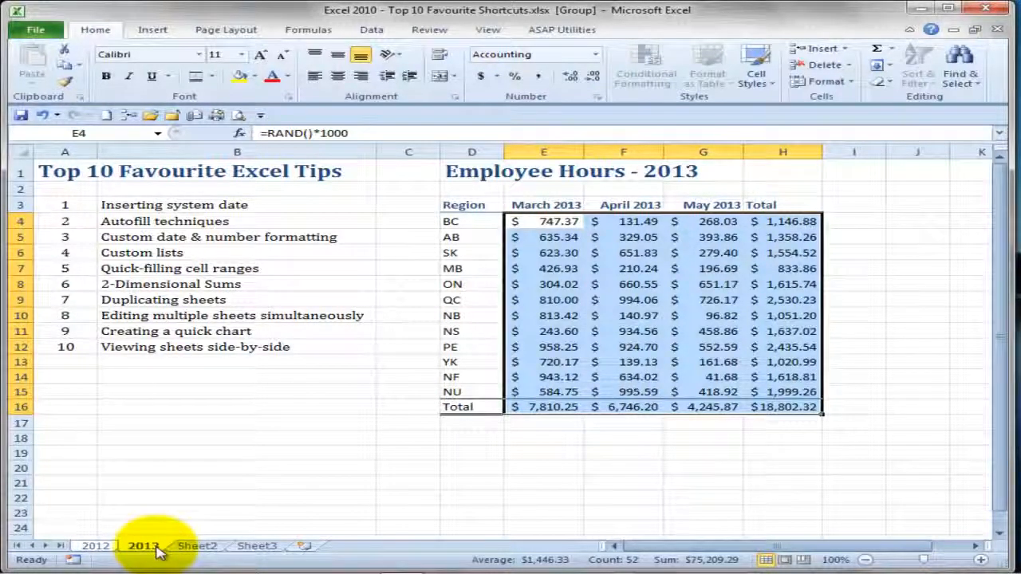
left_click(100, 549)
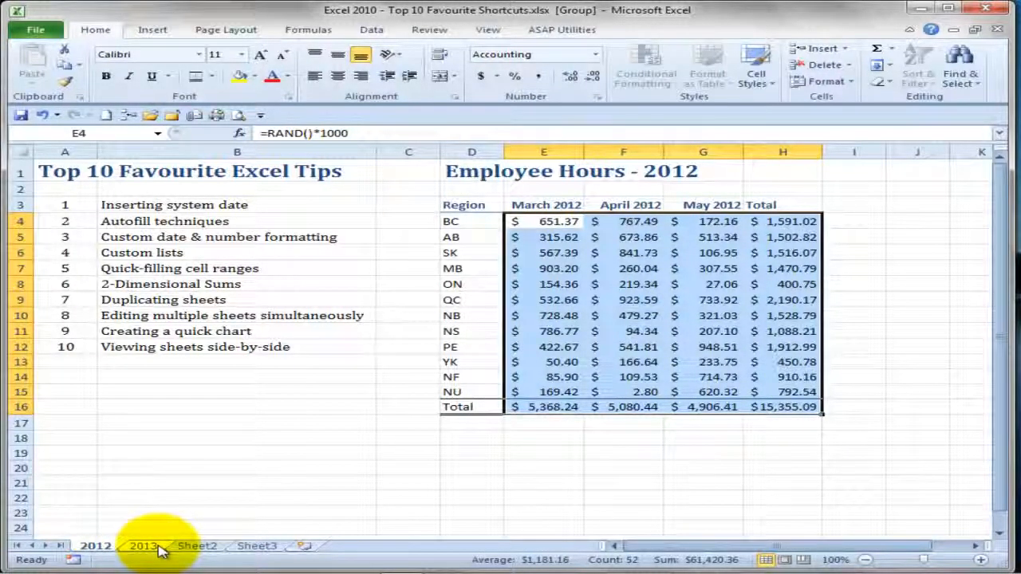
right_click(100, 549)
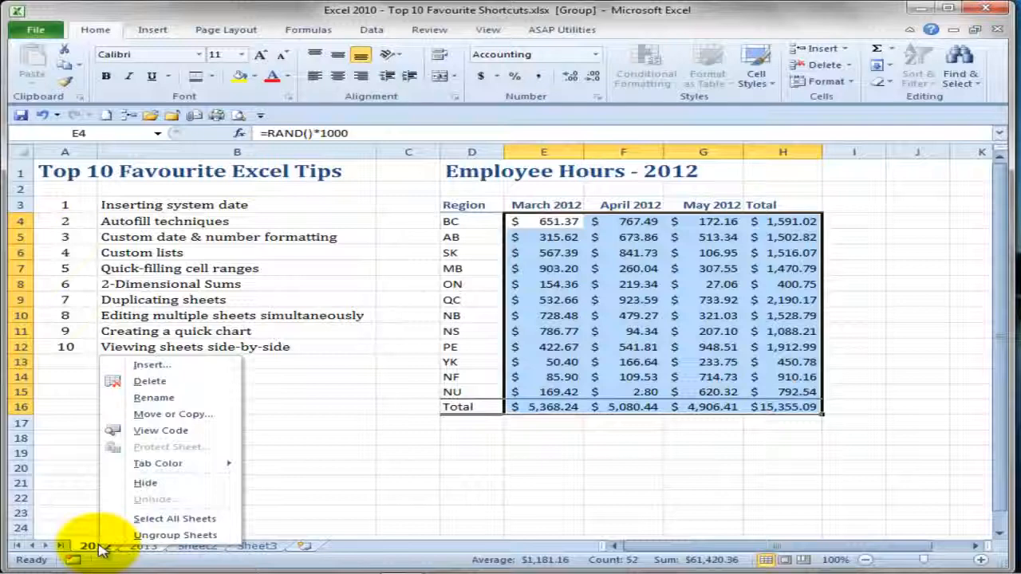
left_click(141, 535)
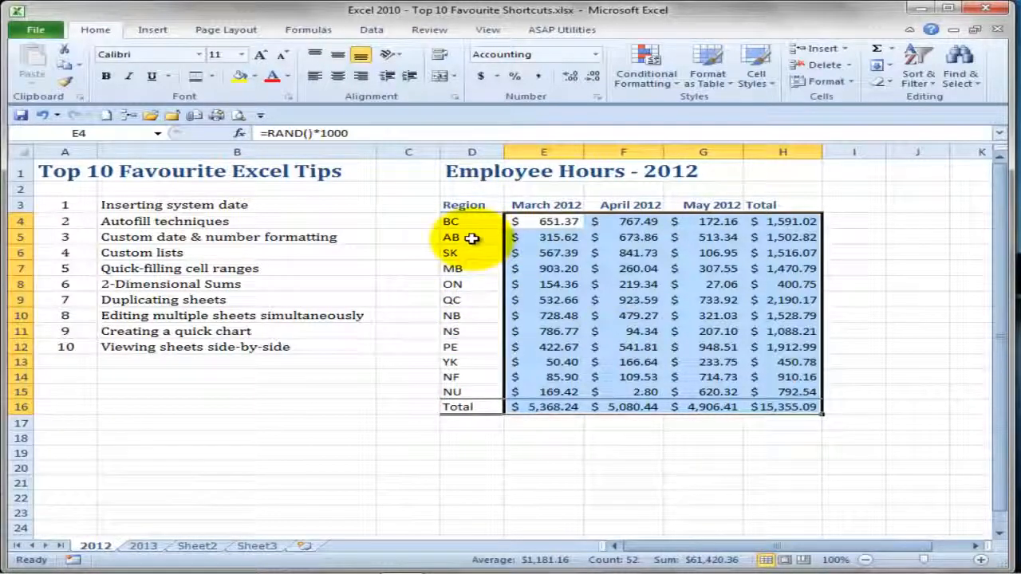
- Create a quick column chart on its own sheet from the regions and monthly hours in D3:G15, excluding totals
left_click_drag(464, 208, 688, 385)
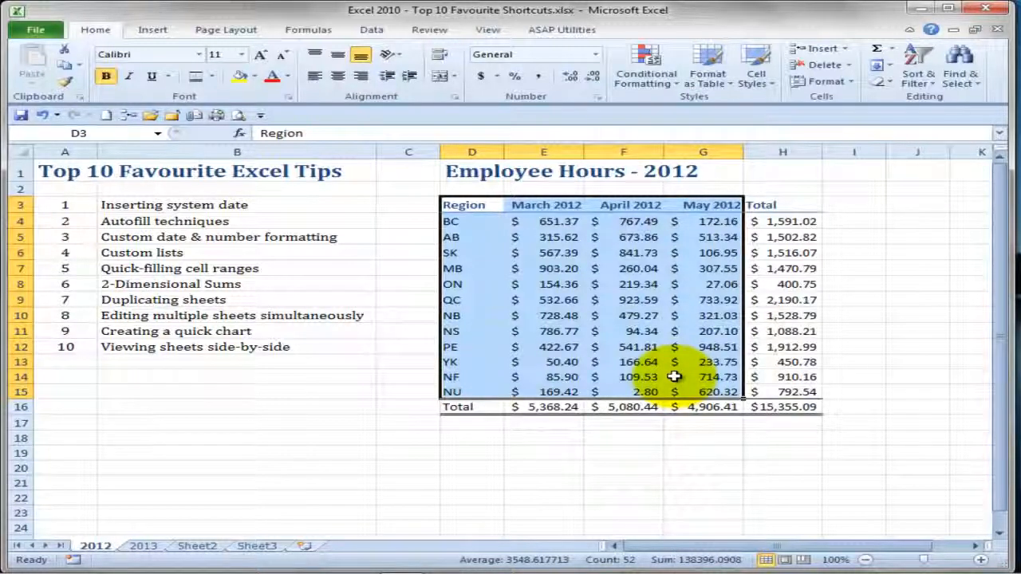
key("F11")
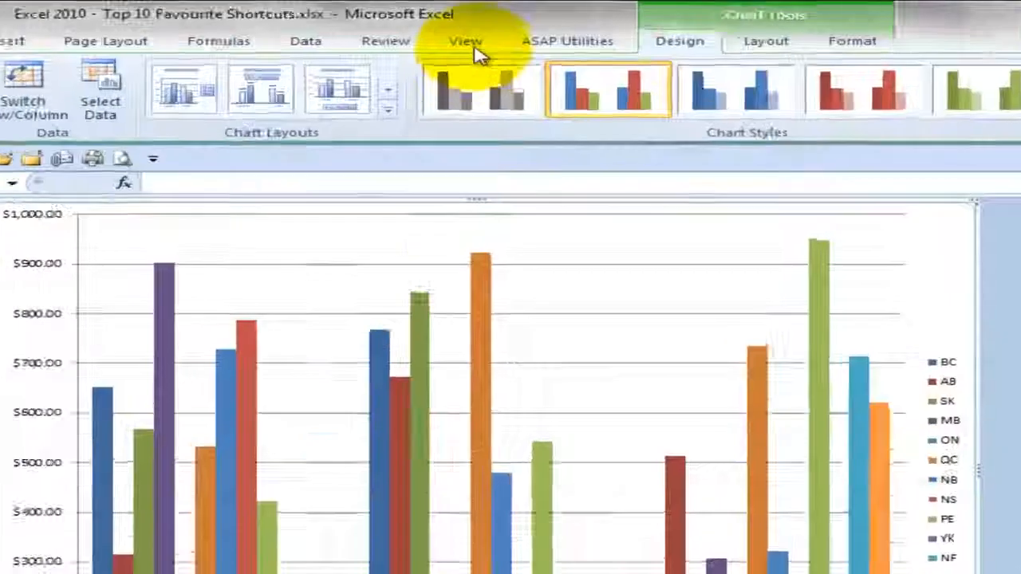
- Open a second window of the workbook and arrange the two windows as Tiled
left_click(488, 30)
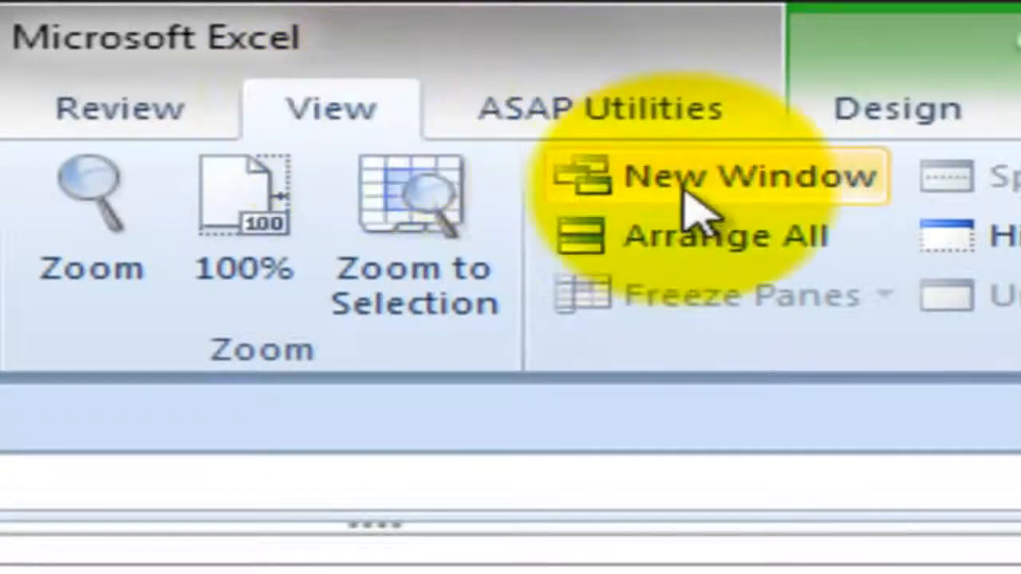
left_click(780, 204)
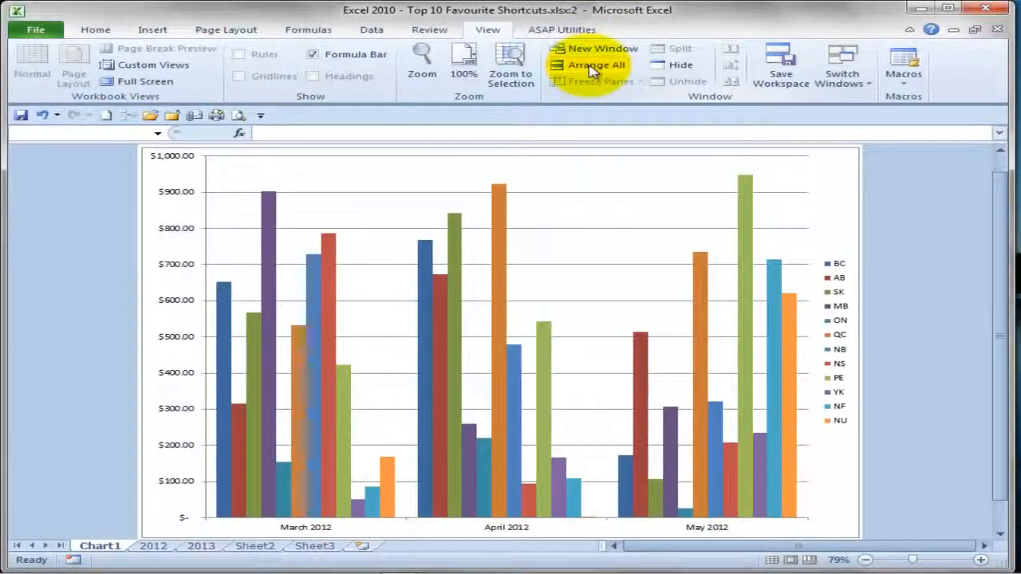
left_click(591, 72)
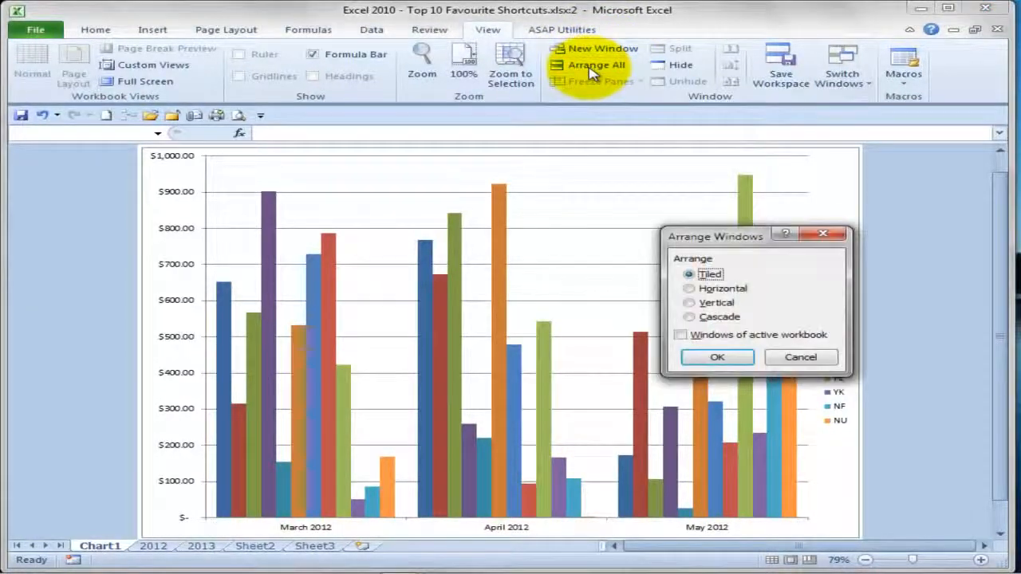
left_click(715, 359)
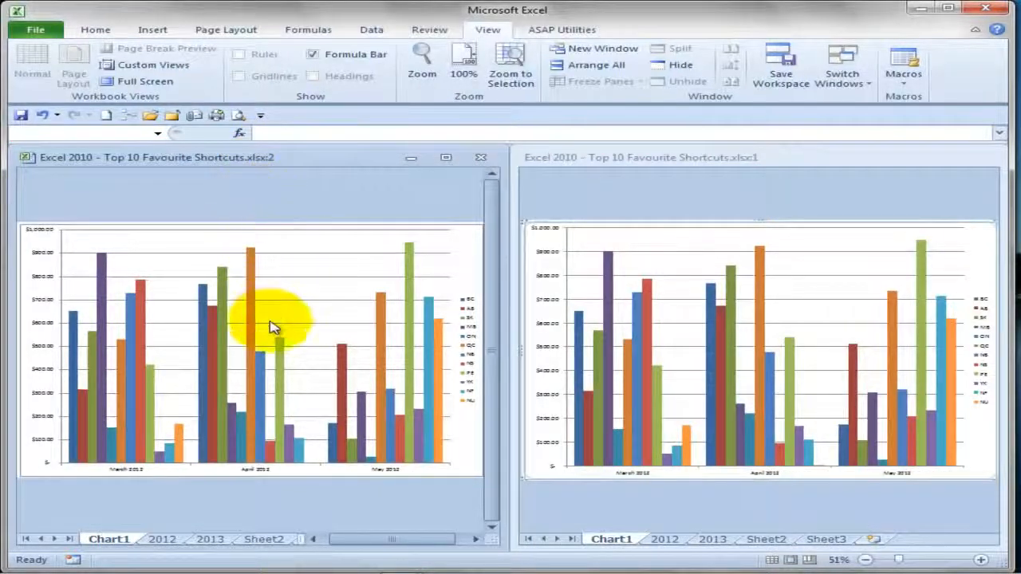
- Show the 2012 sheet's hours table beside the chart and re-enter the formula in E4 to recalculate the random values
left_click(163, 540)
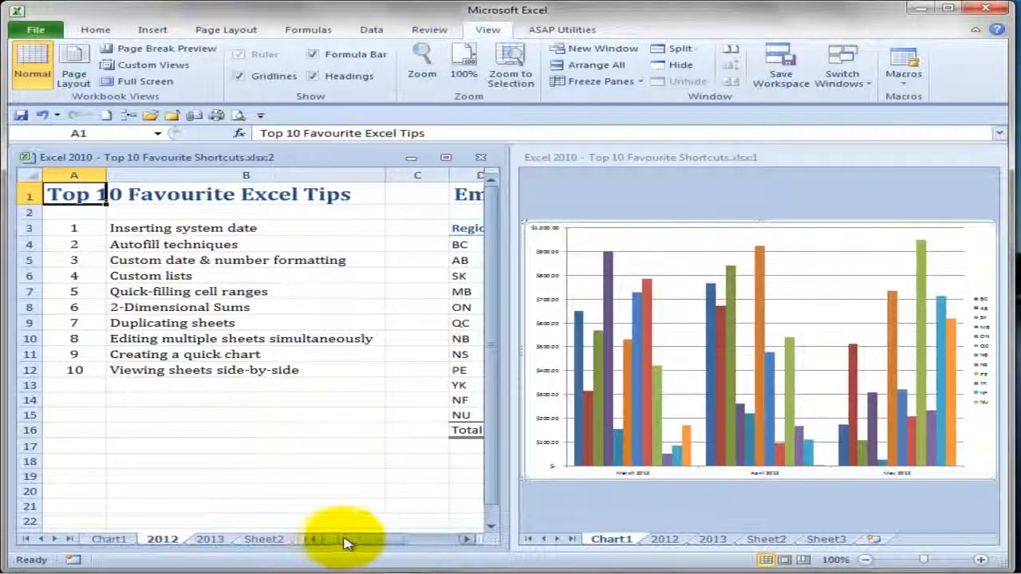
left_click_drag(358, 545, 413, 544)
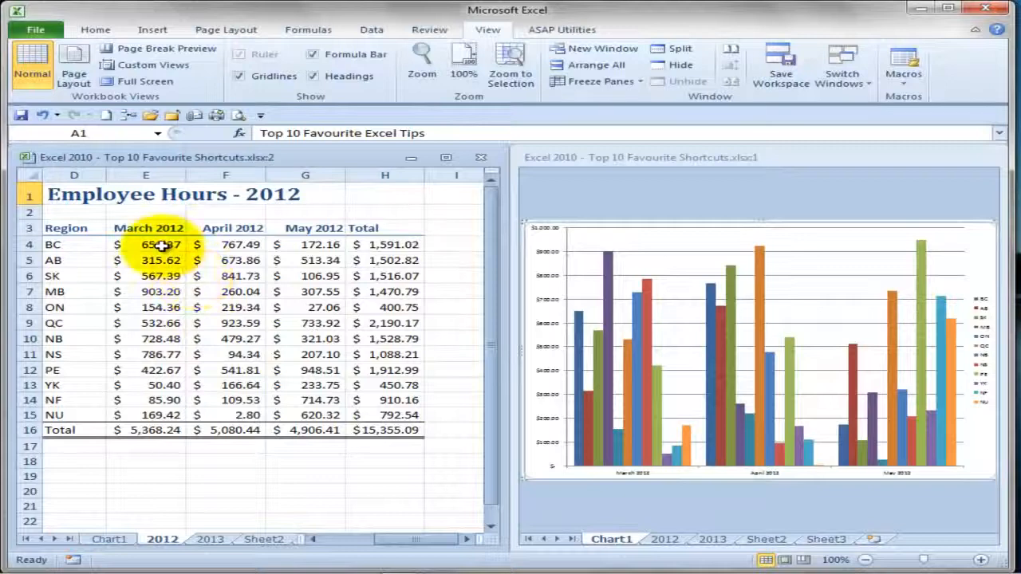
left_click(162, 246)
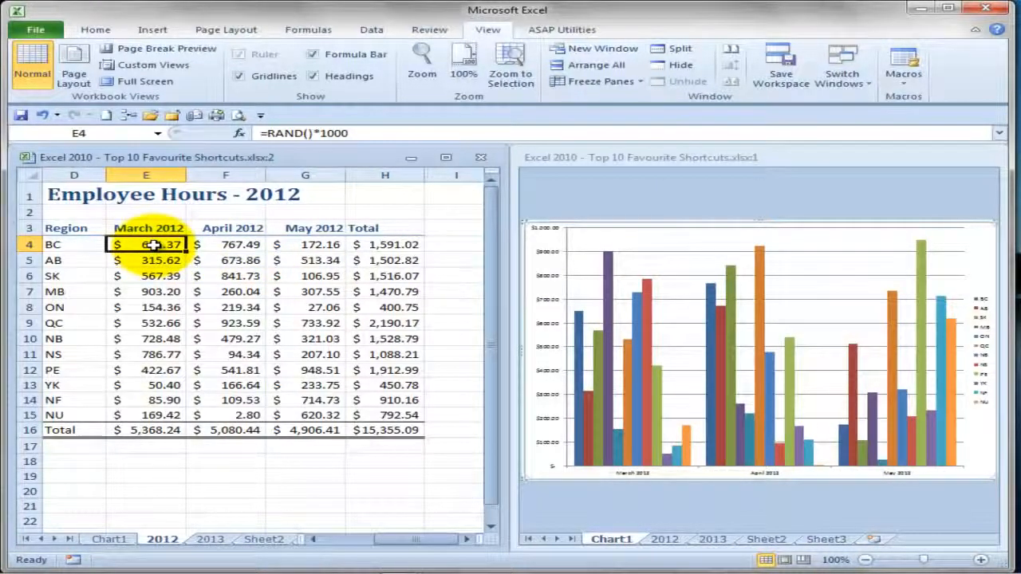
key("F2")
key("Return")
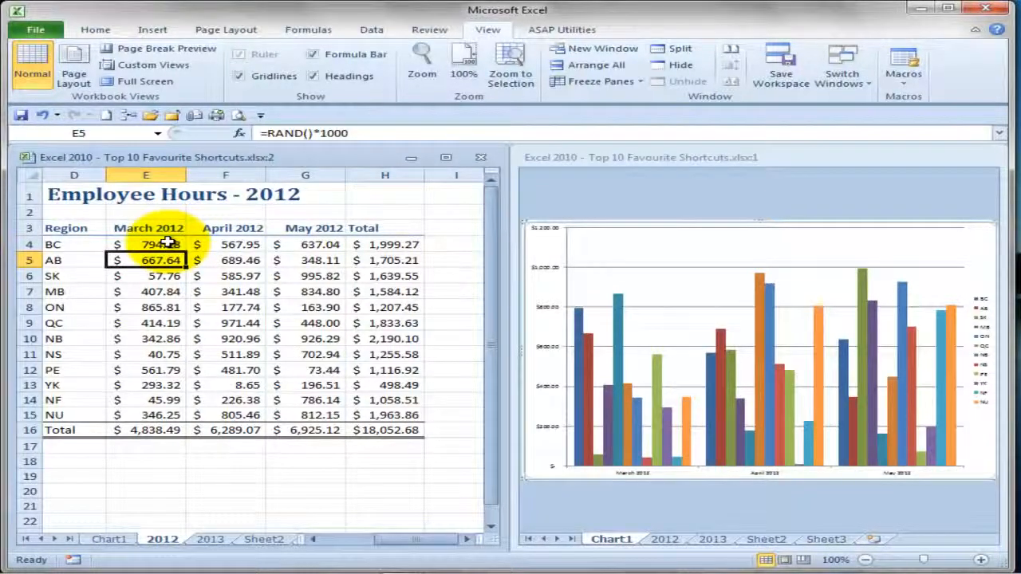
left_click(168, 244)
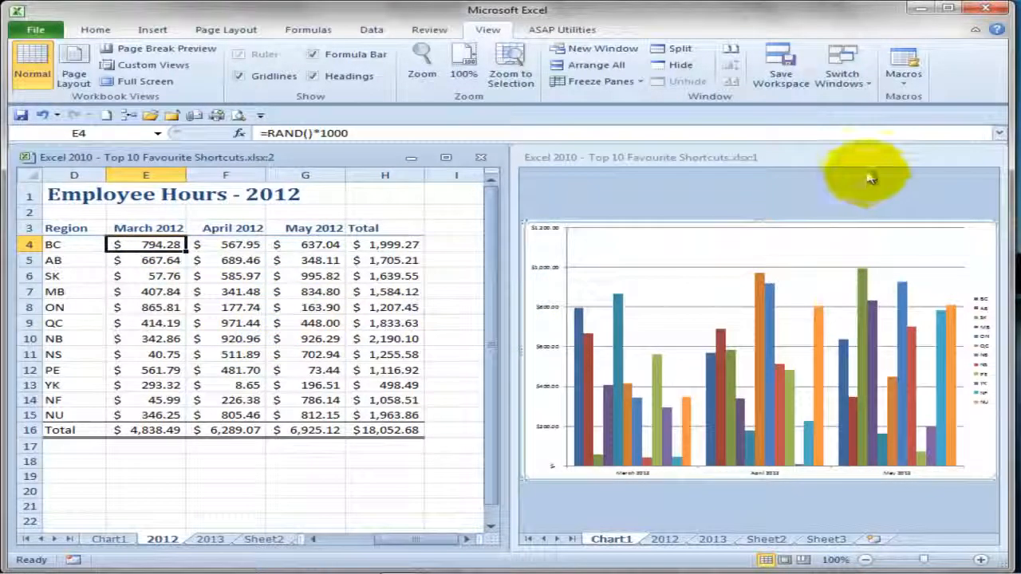
- Close the window showing the chart and maximize the remaining window with the 2012 sheet
left_click(935, 162)
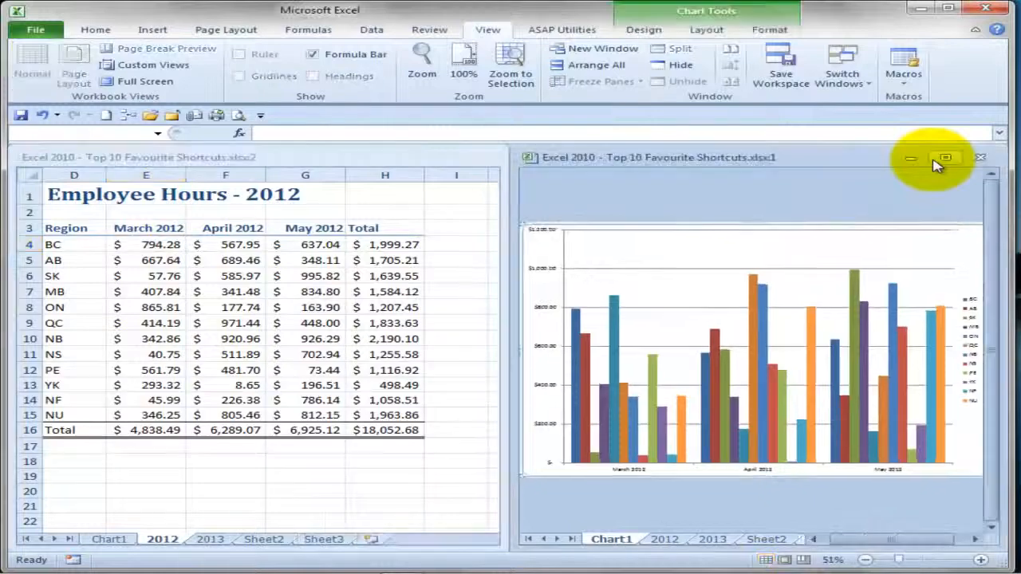
left_click(981, 162)
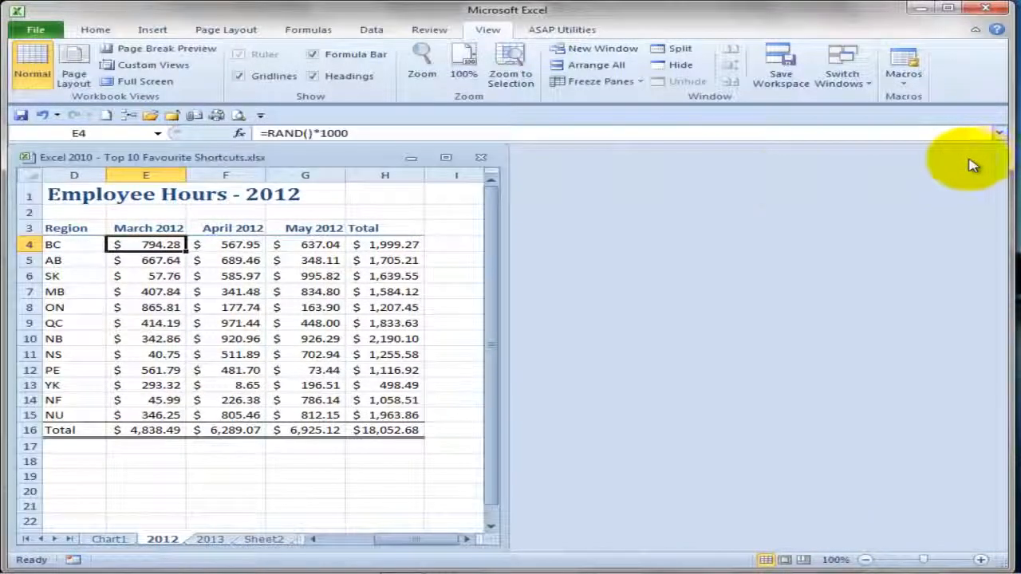
left_click(449, 159)
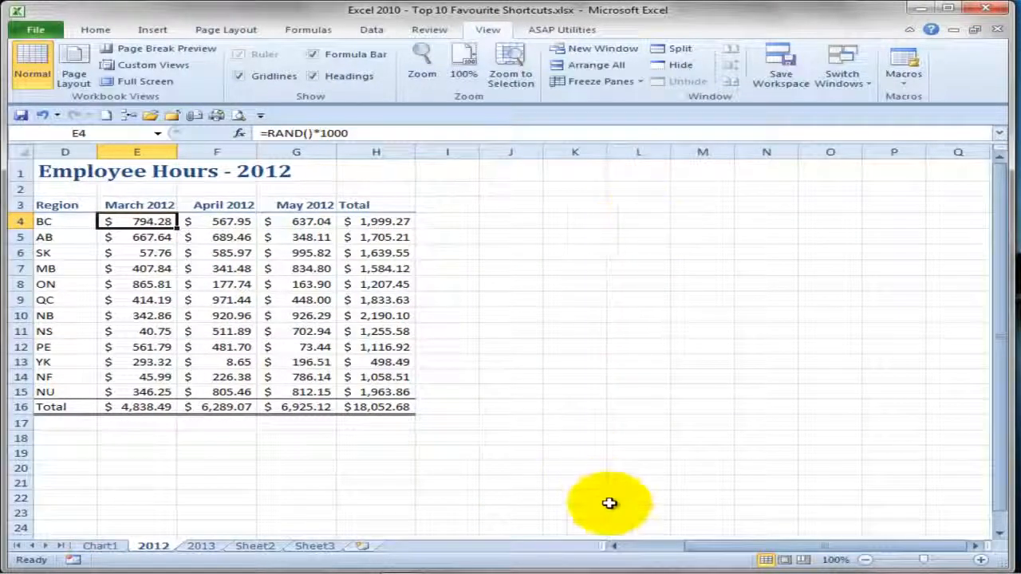
left_click(623, 546)
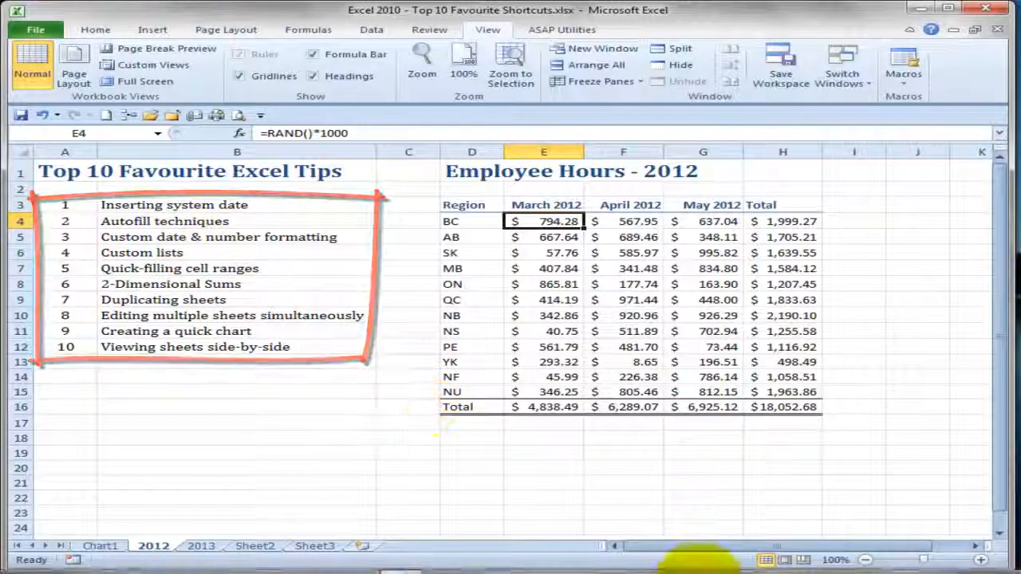
mouse_move(701, 572)
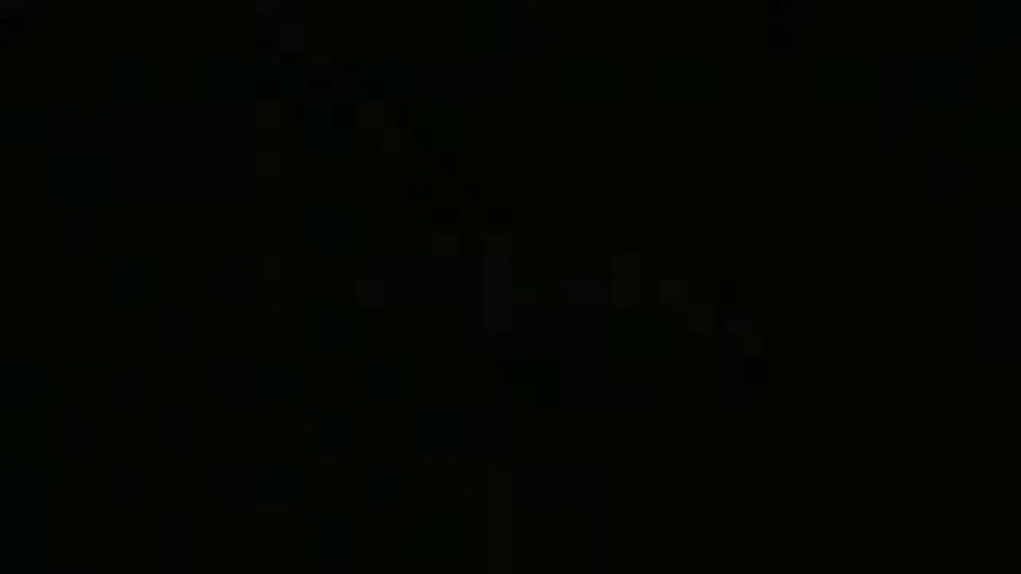